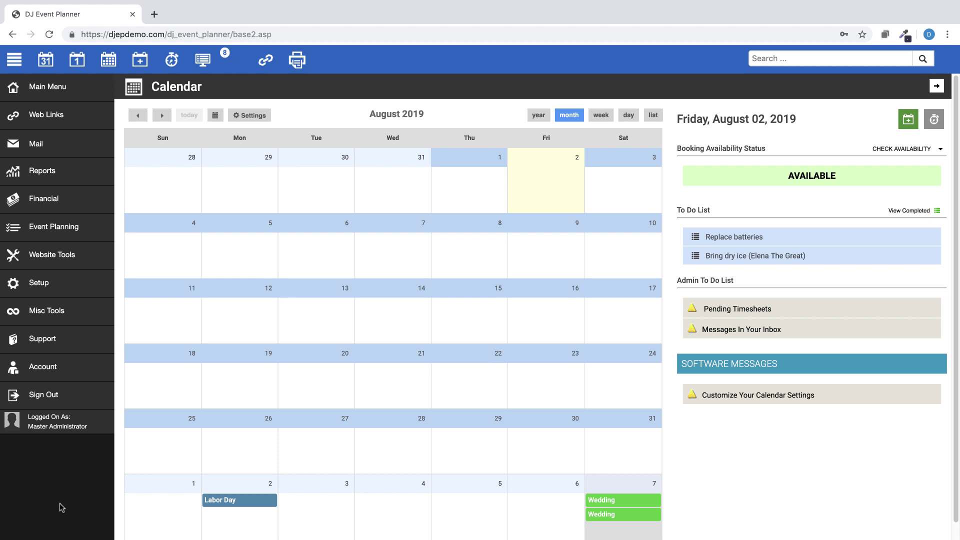
# Step: Go to Setup > Documents and add a new, empty document template
pyautogui.click(44, 285)
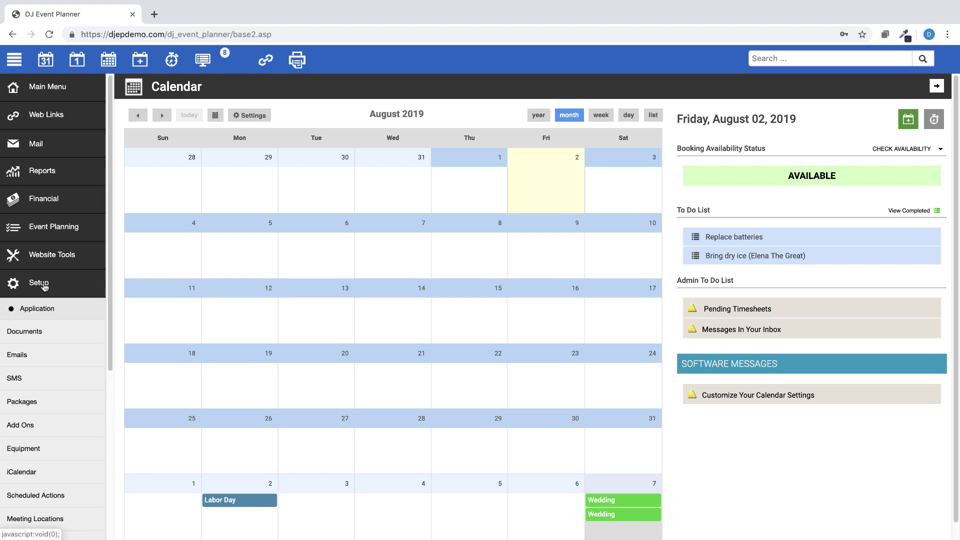
pyautogui.click(30, 336)
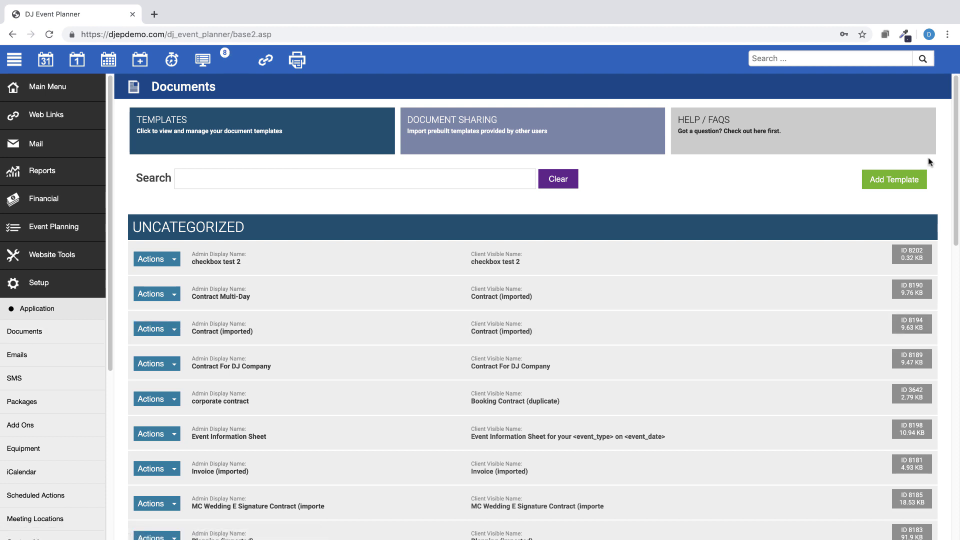
pyautogui.click(913, 173)
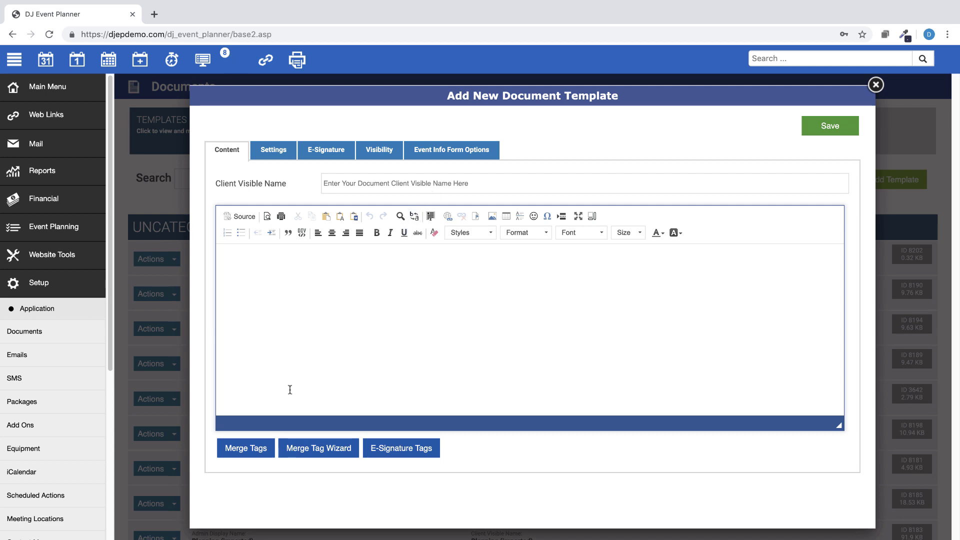
# Step: Select the Multi-Event Invoices merge tag category and name the template 'Multi Event Invoice'
pyautogui.click(257, 453)
pyautogui.scroll(-1, 257, 465)
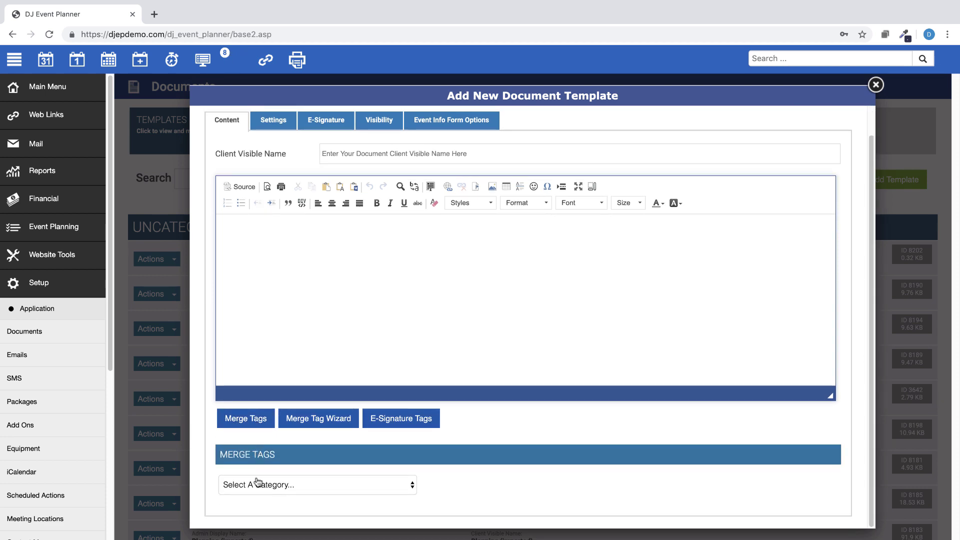
pyautogui.click(257, 485)
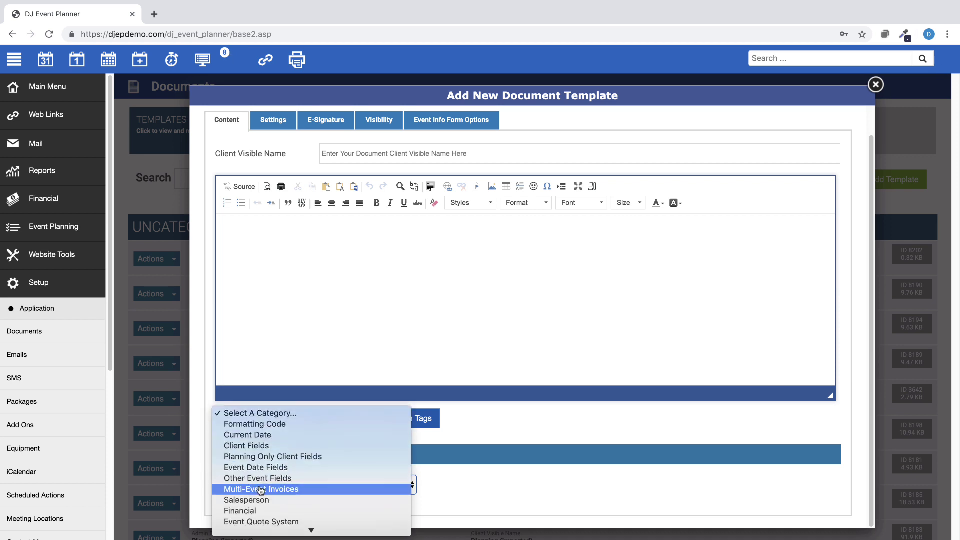
pyautogui.click(260, 487)
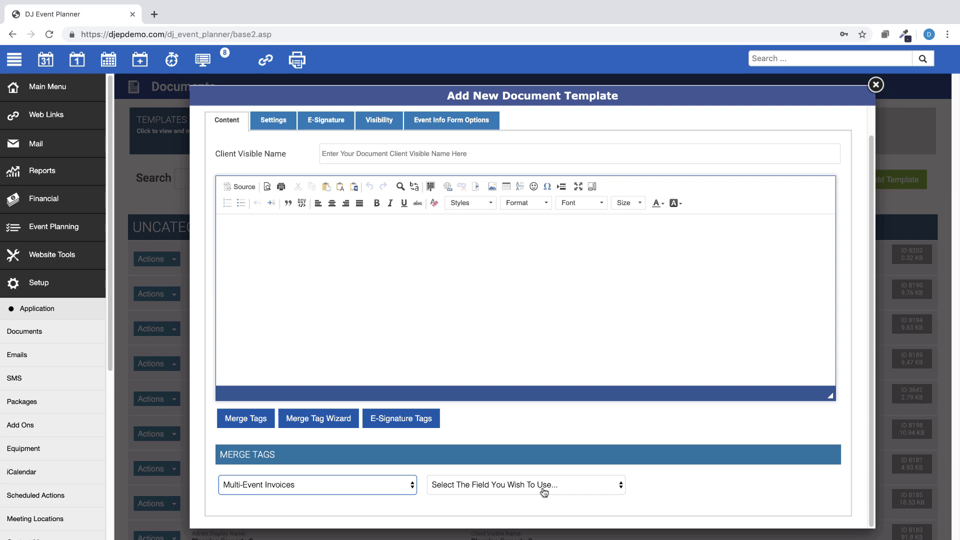
pyautogui.click(255, 424)
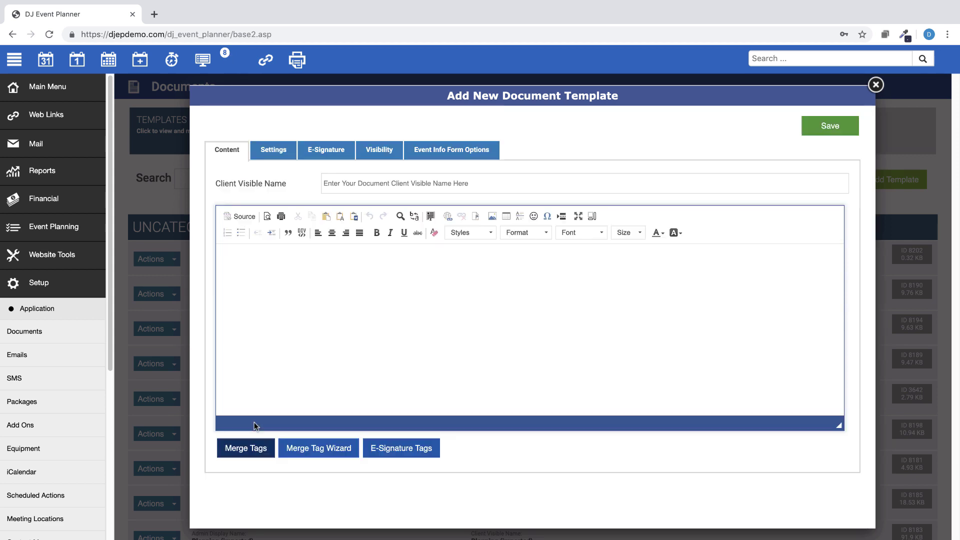
pyautogui.click(387, 187)
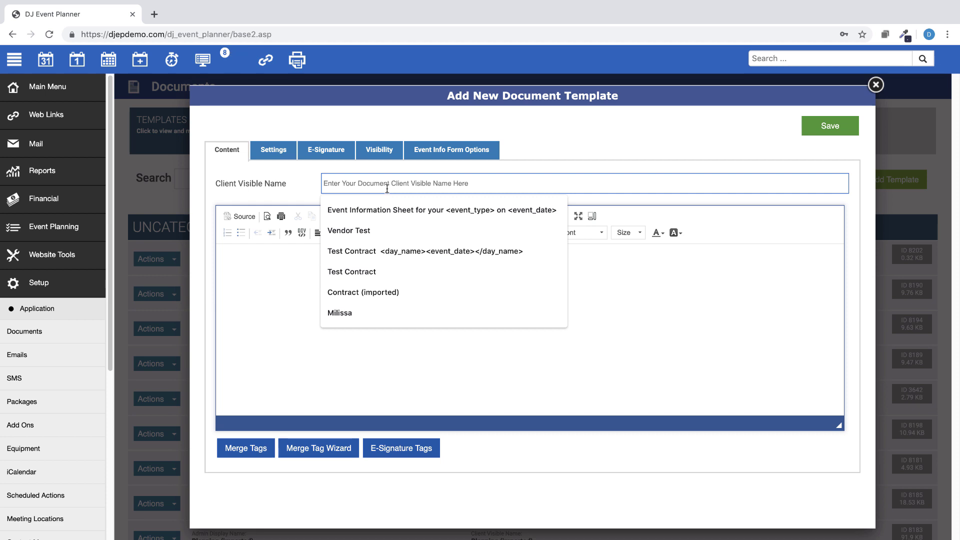
pyautogui.write('Multi Event ')
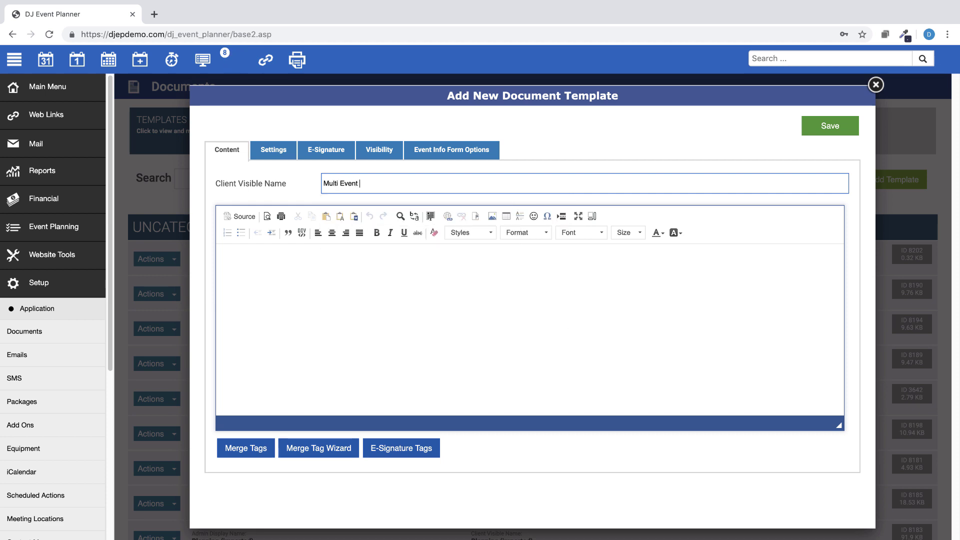
pyautogui.write('Invoice')
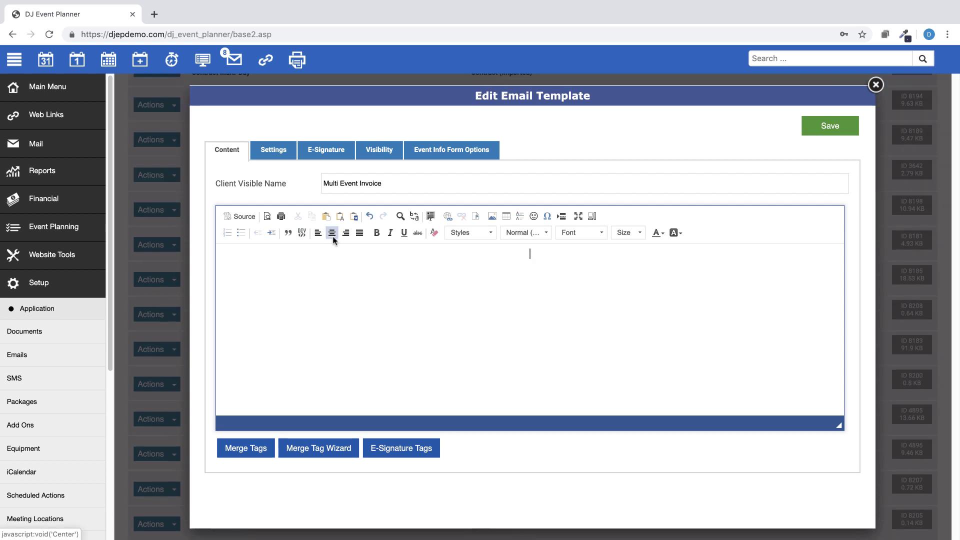
# Step: Add a centred 'Multi-Event Invoice' heading followed by company name, address and telephone tags
pyautogui.write('Multi-Event Invoice')
pyautogui.press('Return')
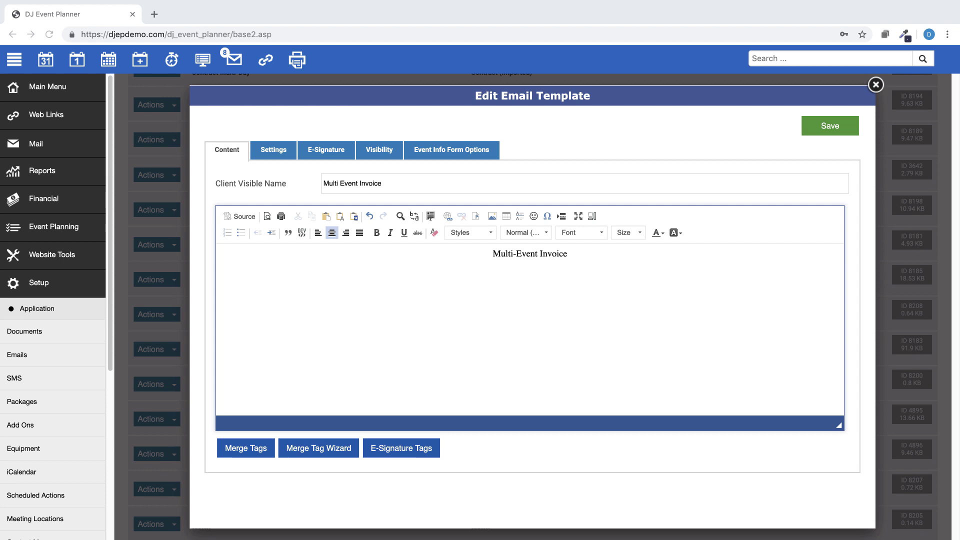
pyautogui.click(536, 277)
pyautogui.write('<company_name>')
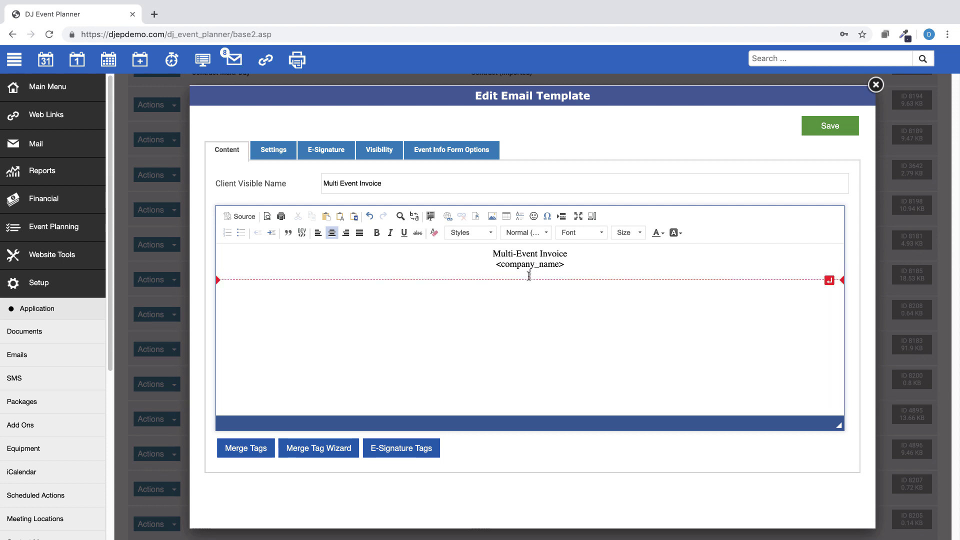
pyautogui.press('Return')
pyautogui.write('<company_address>')
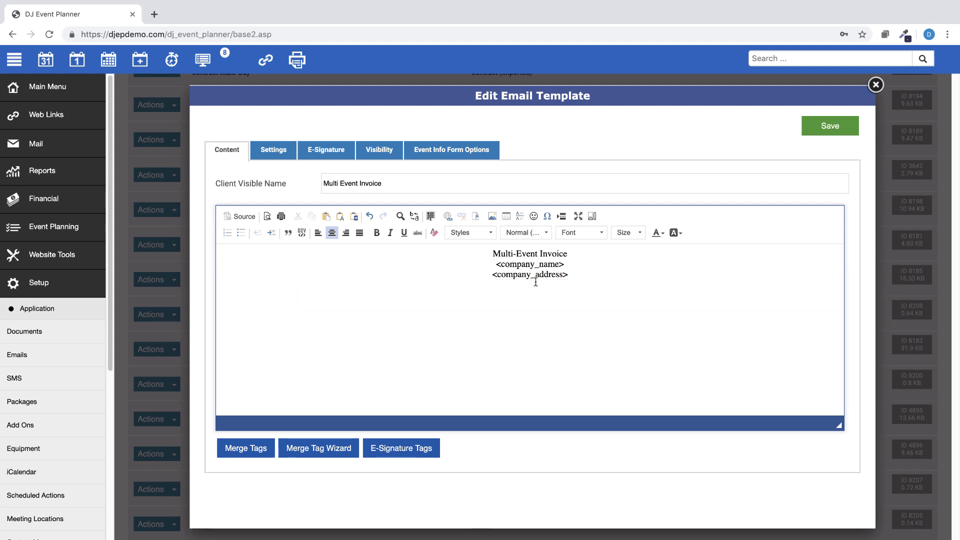
pyautogui.press('Return')
pyautogui.write('<company_telephone>')
# Step: Remove the telephone line and add the sample invoice introduction sentence below the header
pyautogui.hotkey('ctrl', 'z')
pyautogui.click(243, 311)
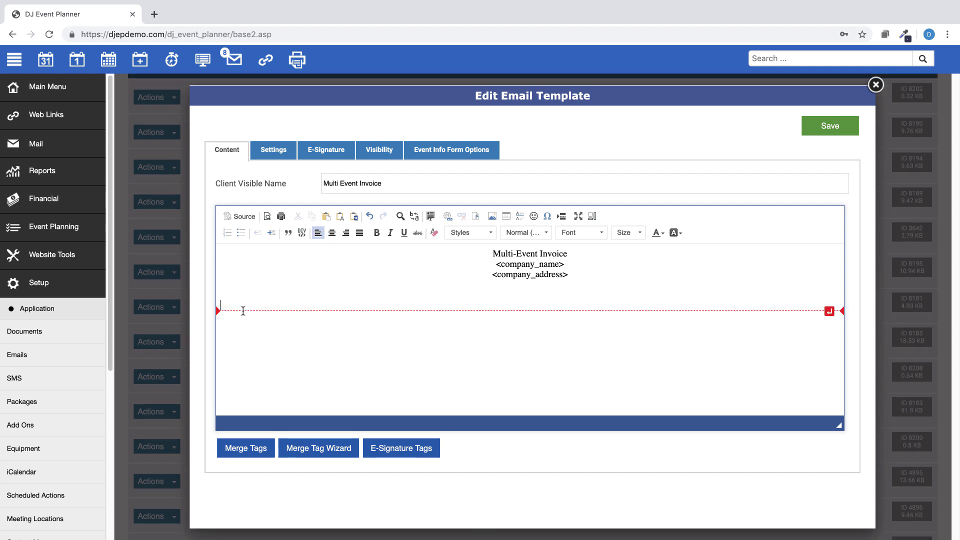
pyautogui.write('This is a sample invoice for a multi-event Invoice for:')
pyautogui.press('Return')
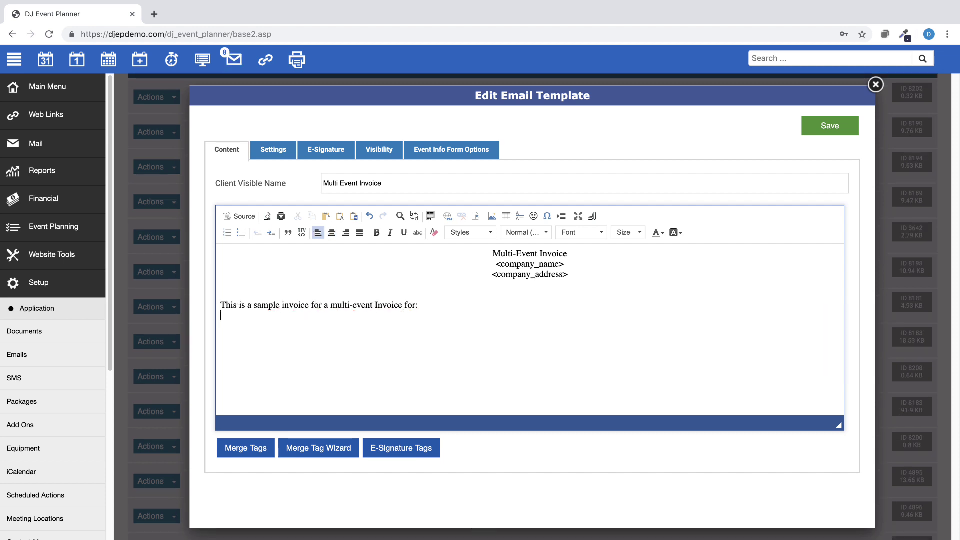
pyautogui.press('Return')
# Step: Type the client tags <name>, <organization>, <address> and <email> on separate lines
pyautogui.write('<name>')
pyautogui.press('Return')
pyautogui.write('<organization>')
pyautogui.press('Return')
pyautogui.write('<address>')
pyautogui.press('Return')
pyautogui.write('<email>')
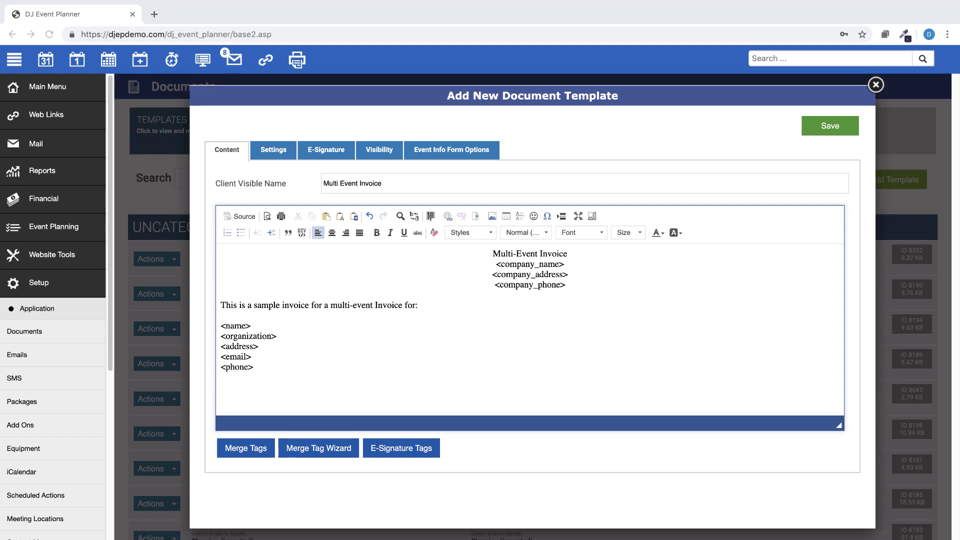
pyautogui.click(240, 384)
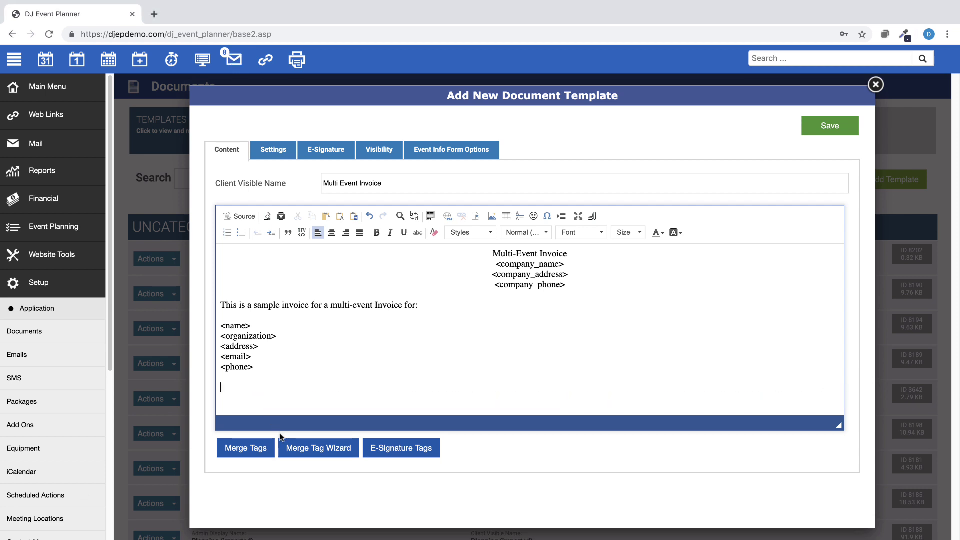
# Step: Insert the Invoice Table #1, #2 and #3 merge tags below the phone tag
pyautogui.click(255, 452)
pyautogui.scroll(-1, 255, 456)
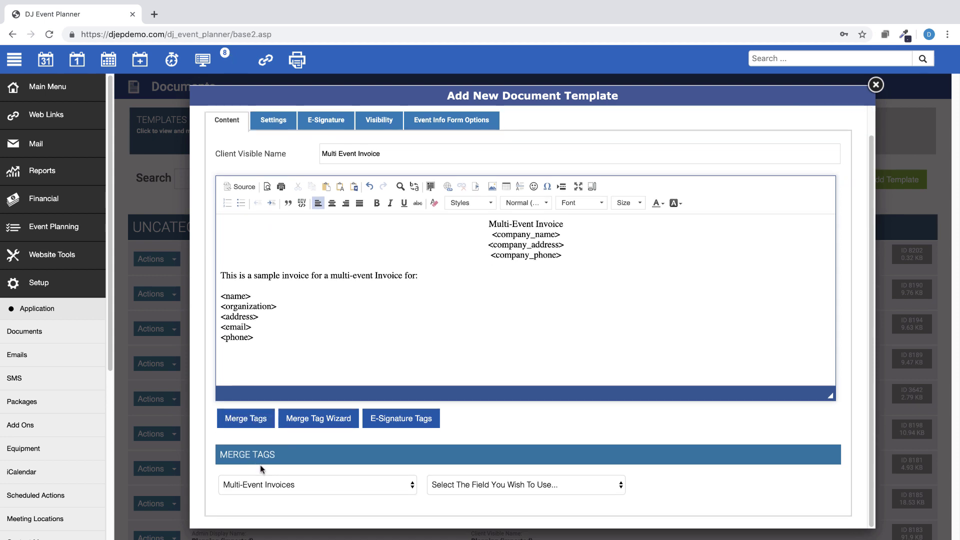
pyautogui.click(557, 488)
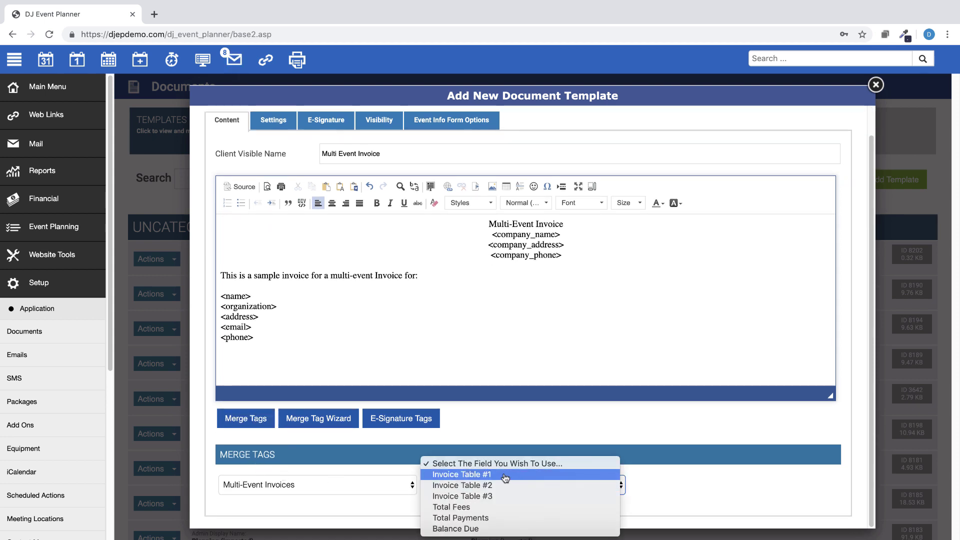
pyautogui.click(503, 475)
pyautogui.click(249, 358)
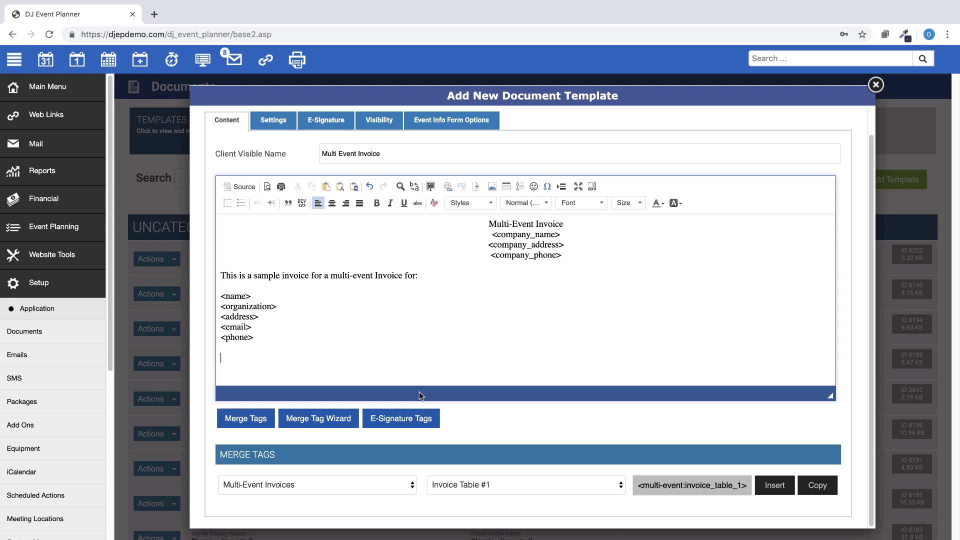
pyautogui.click(767, 487)
pyautogui.click(773, 488)
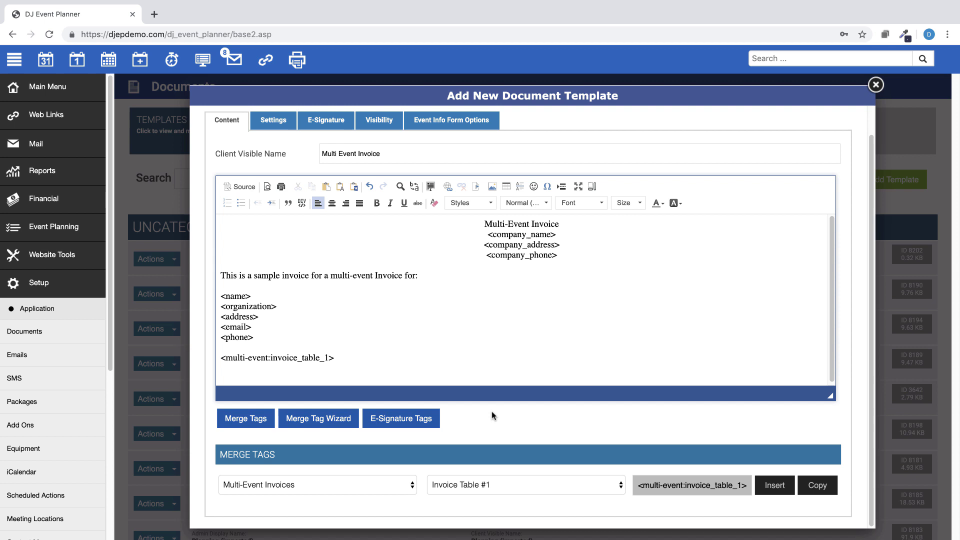
pyautogui.click(488, 491)
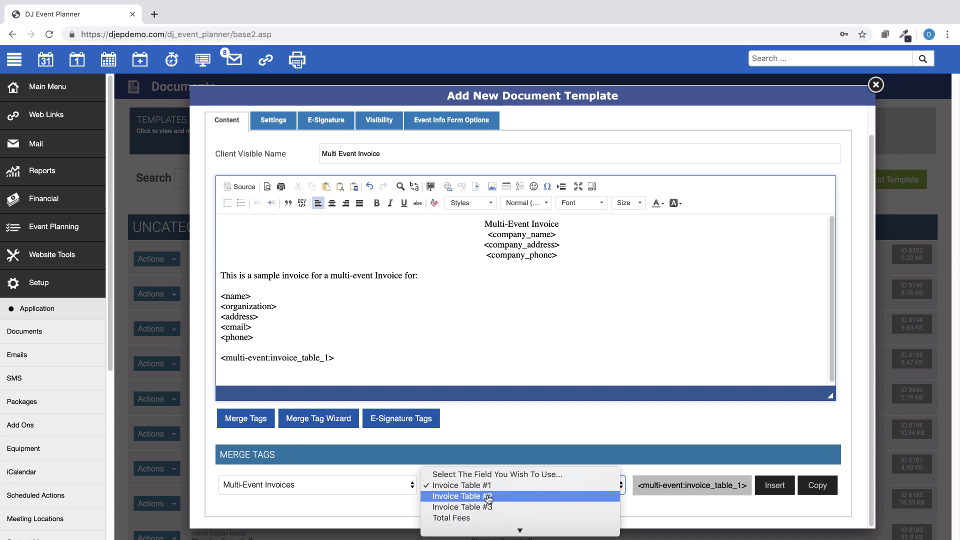
pyautogui.click(488, 500)
pyautogui.click(779, 490)
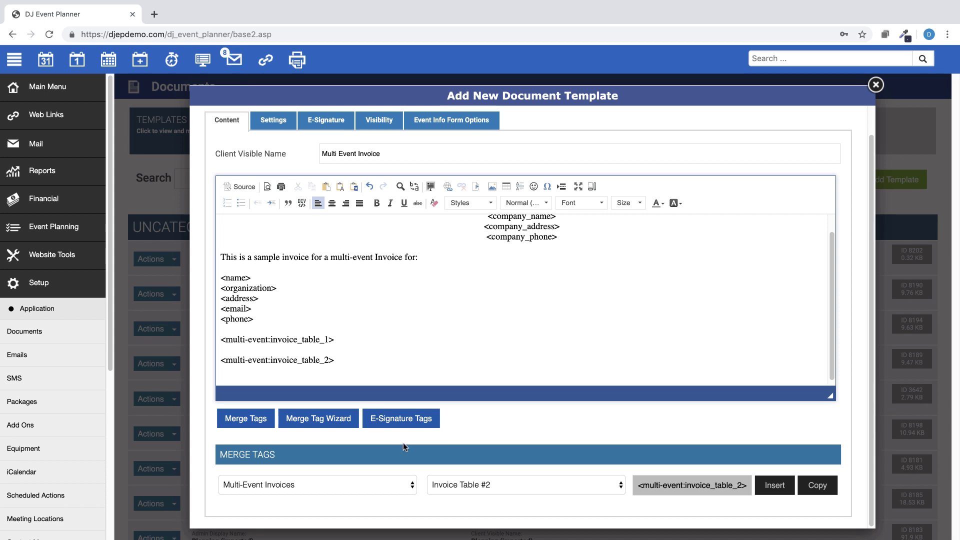
pyautogui.click(464, 481)
pyautogui.click(488, 495)
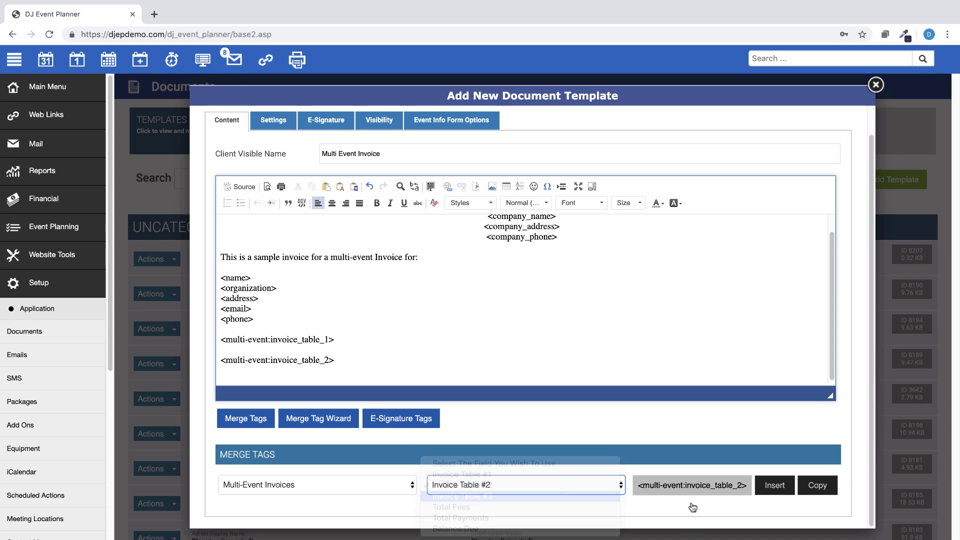
pyautogui.click(779, 490)
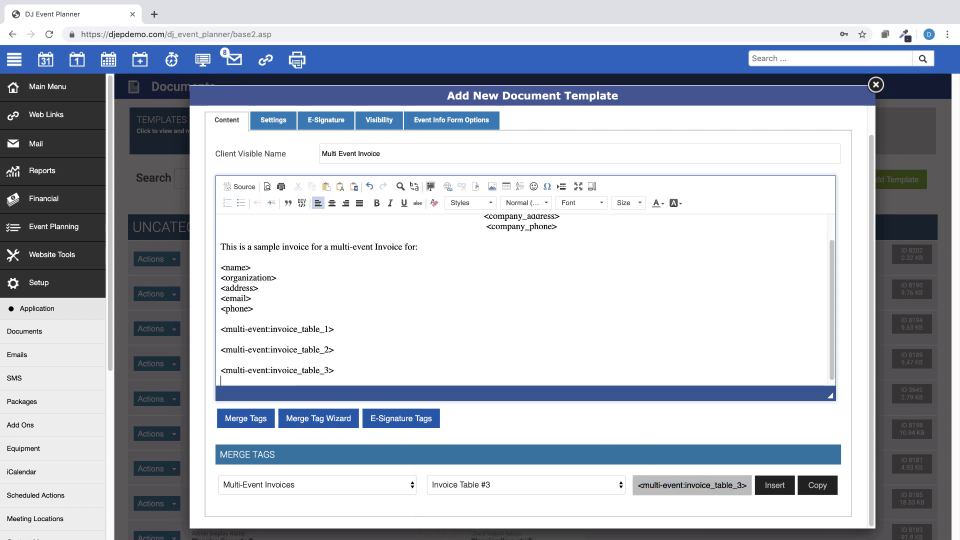
# Step: Insert the Total Fees, Total Payments and Balance Due merge tags below the tables
pyautogui.click(540, 486)
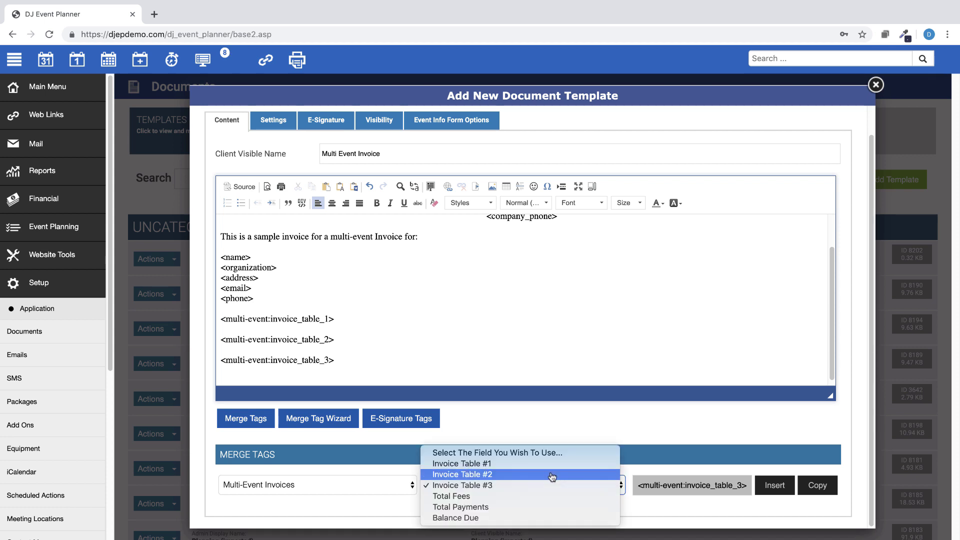
pyautogui.click(489, 496)
pyautogui.click(780, 489)
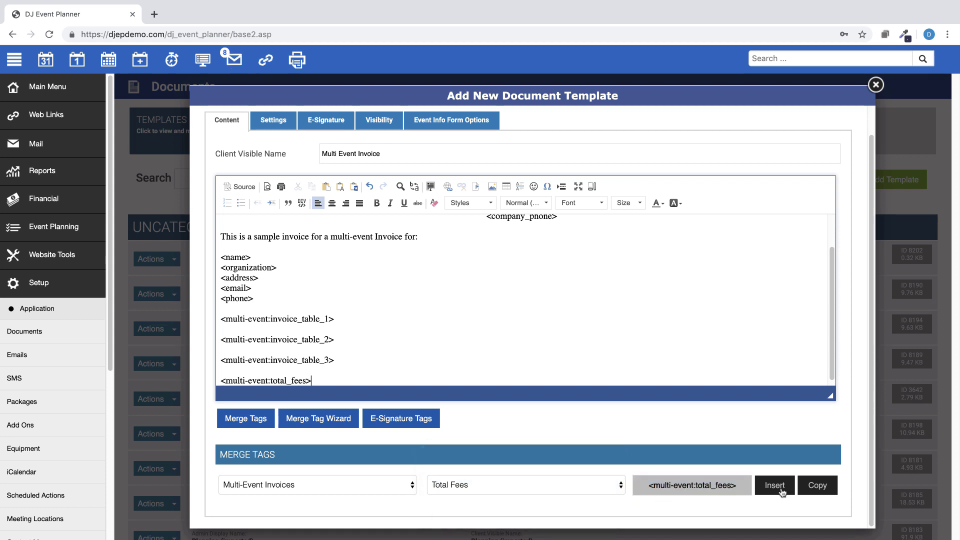
pyautogui.click(558, 484)
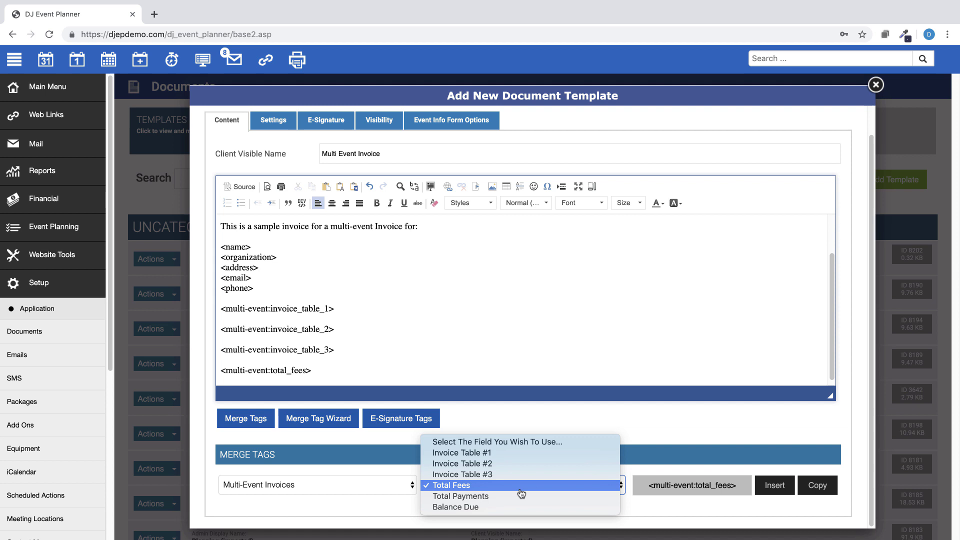
pyautogui.click(505, 496)
pyautogui.click(782, 486)
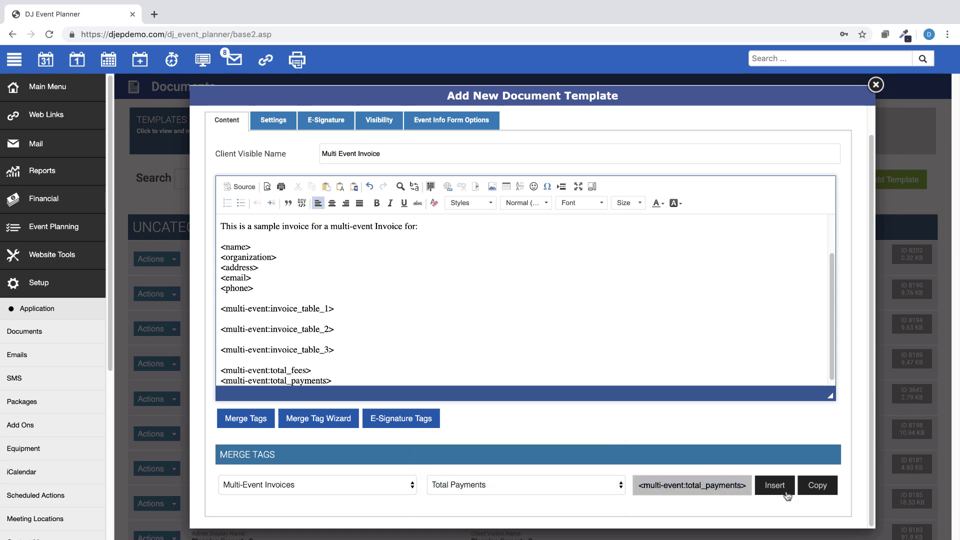
pyautogui.click(565, 486)
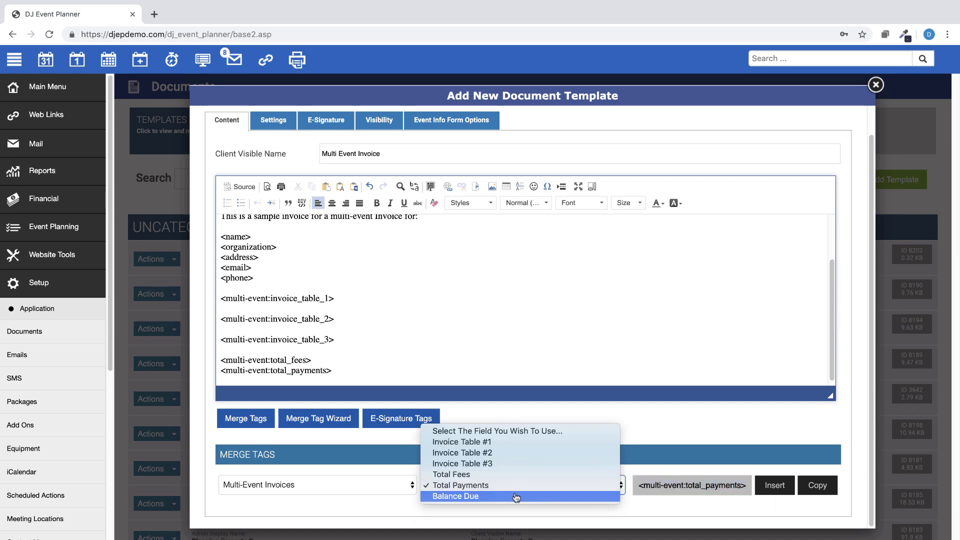
pyautogui.click(612, 496)
pyautogui.click(775, 491)
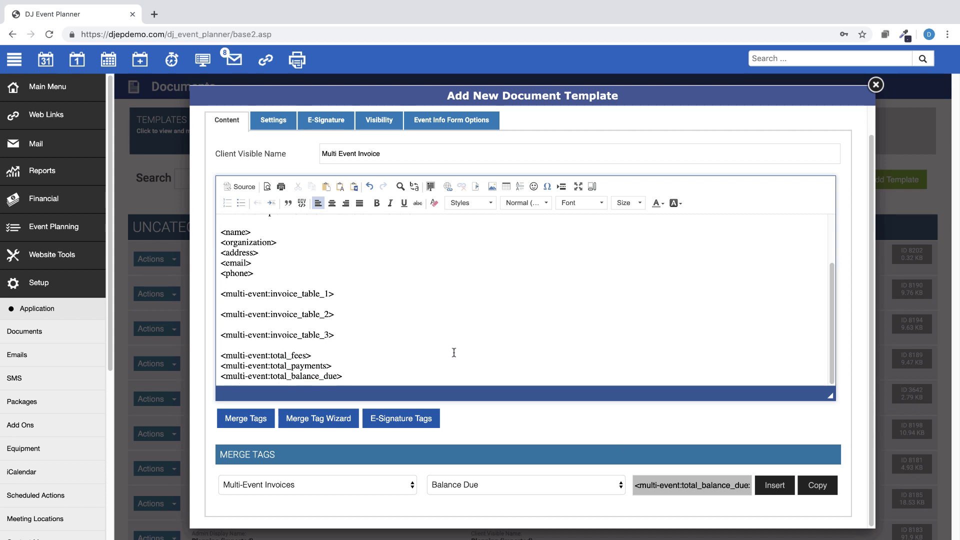
pyautogui.scroll(2, 433, 347)
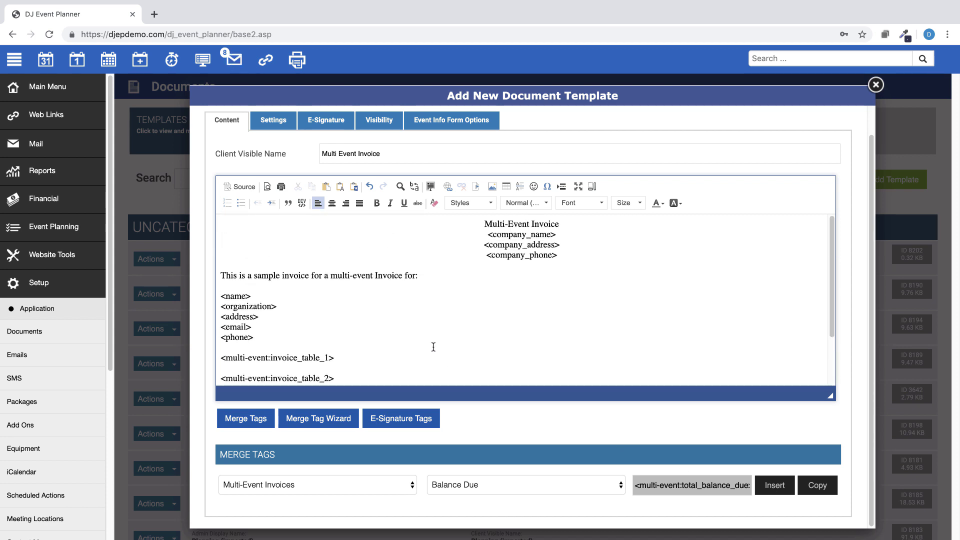
# Step: Enter 'Multi-event Invoice' as the display name in Settings and save the template
pyautogui.click(276, 122)
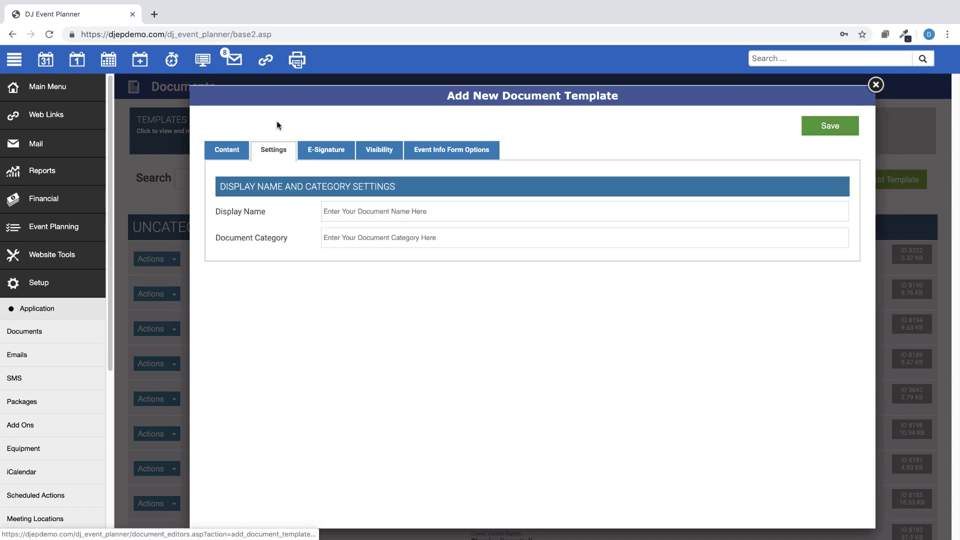
pyautogui.click(360, 214)
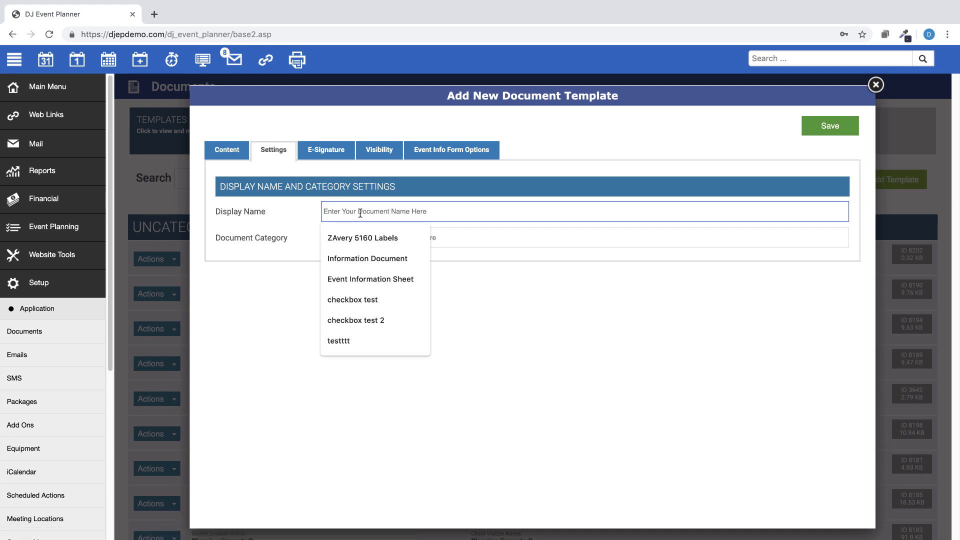
pyautogui.write('Multi-ev')
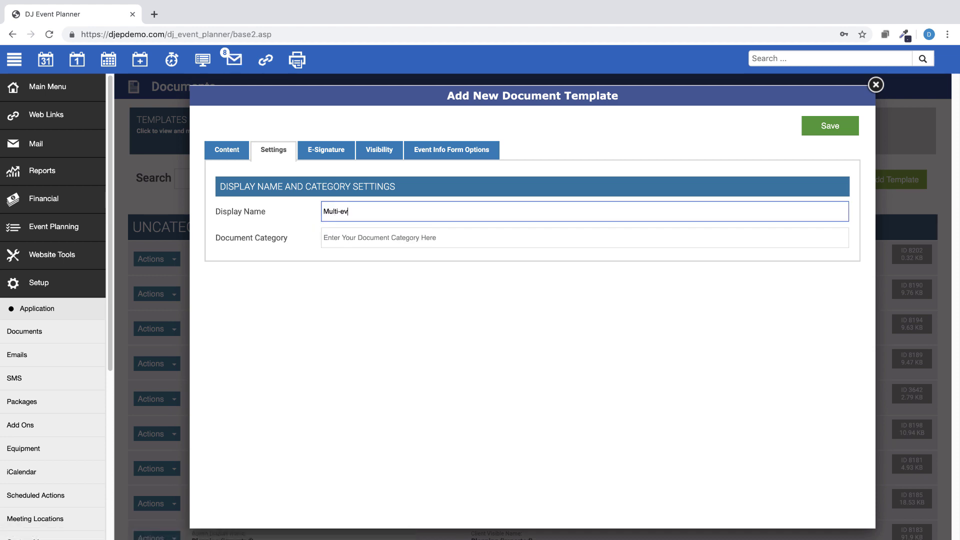
pyautogui.write('ent Invoice')
pyautogui.click(830, 126)
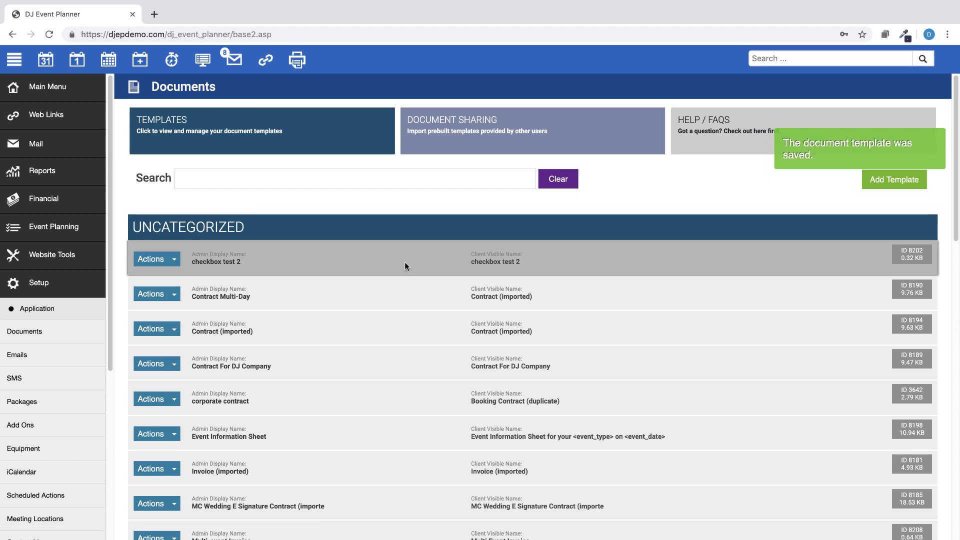
# Step: Reopen the saved Multi-event Invoice to check it, close it, then expand the Calendar's main menu
pyautogui.scroll(-2, 307, 400)
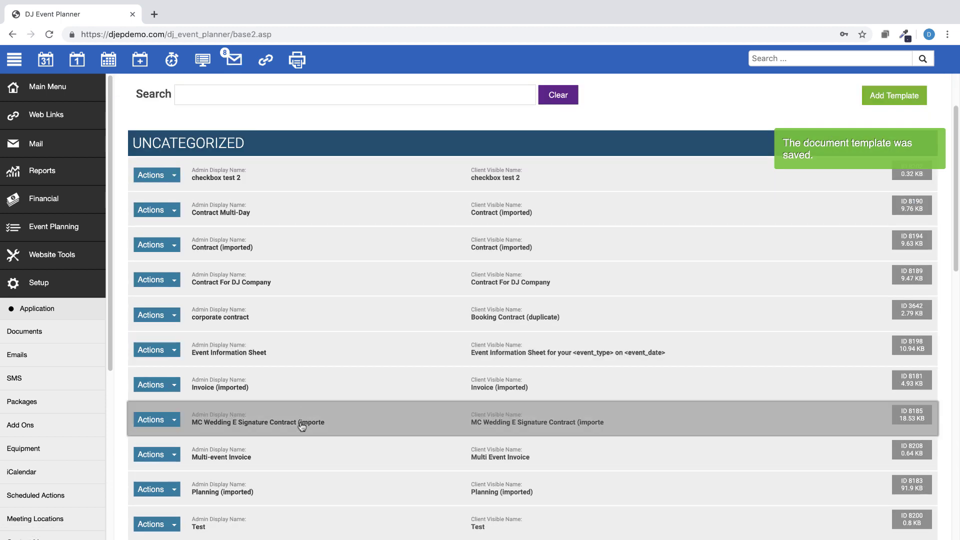
pyautogui.click(242, 458)
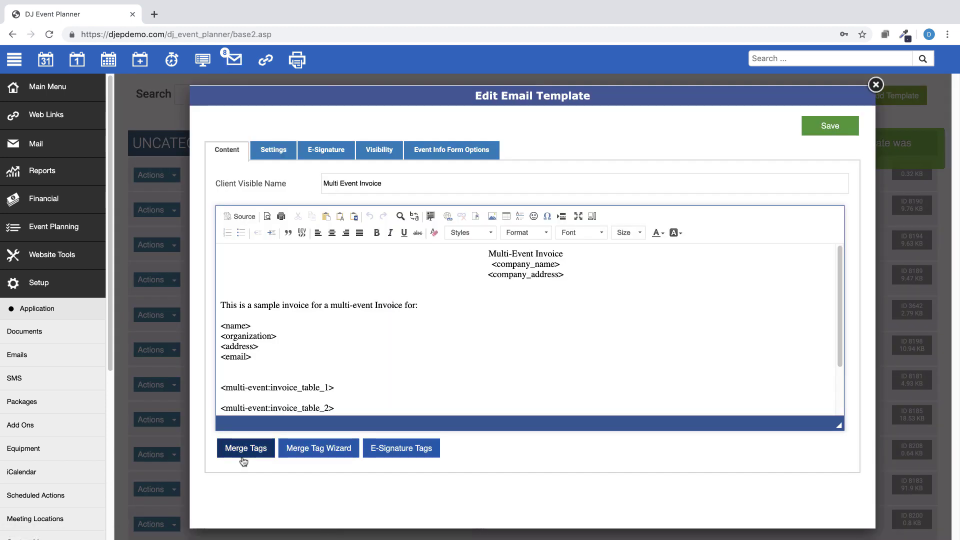
pyautogui.click(874, 85)
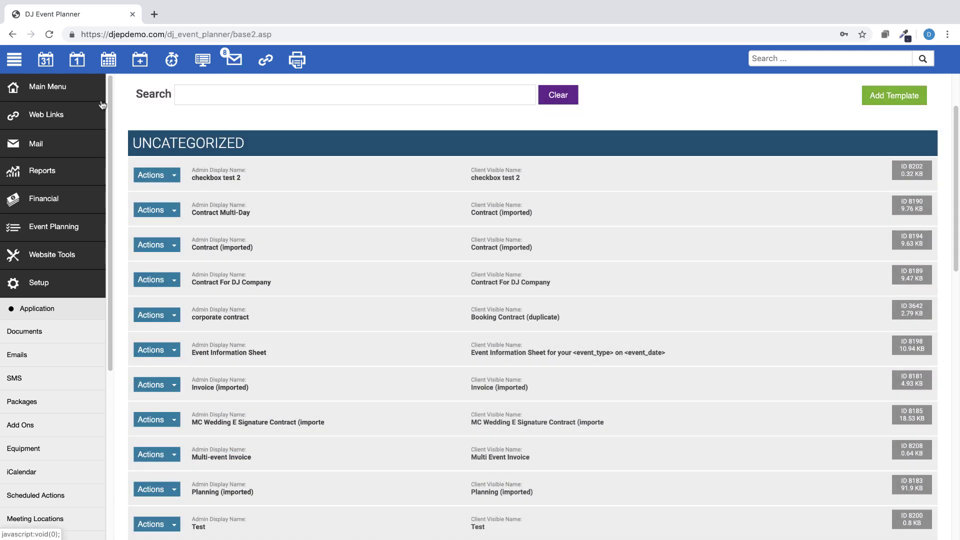
pyautogui.click(49, 67)
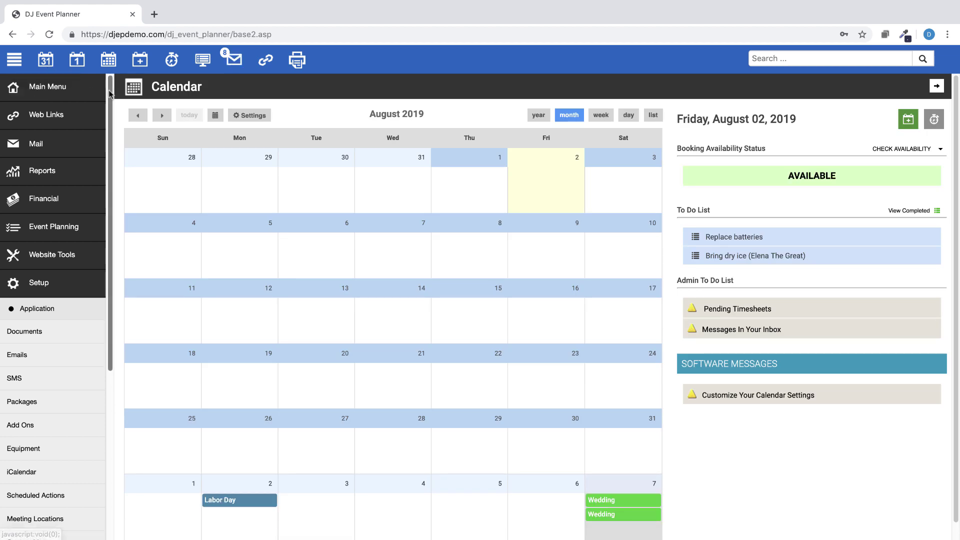
pyautogui.click(56, 90)
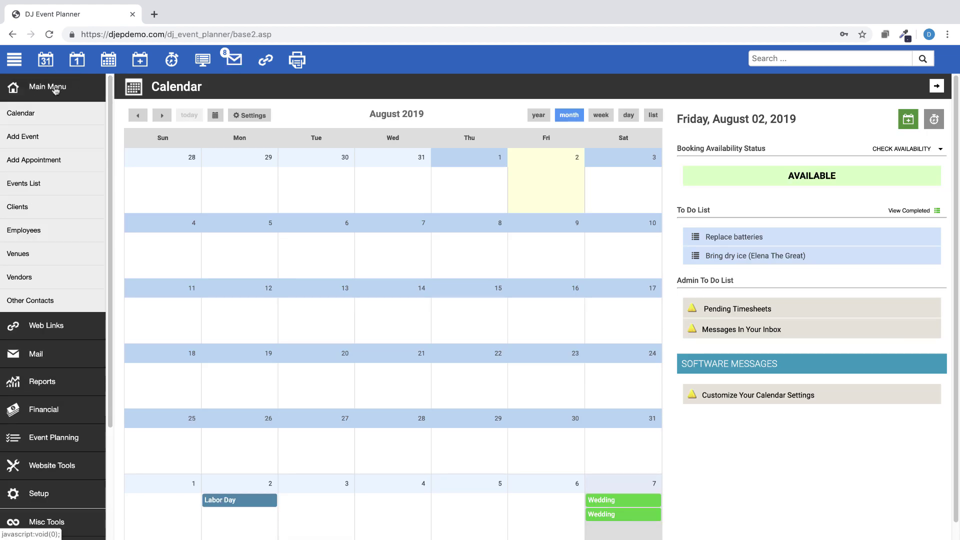
# Step: Search Clients for the client by name and list multi-event templates on their Documents And Files tab
pyautogui.click(23, 209)
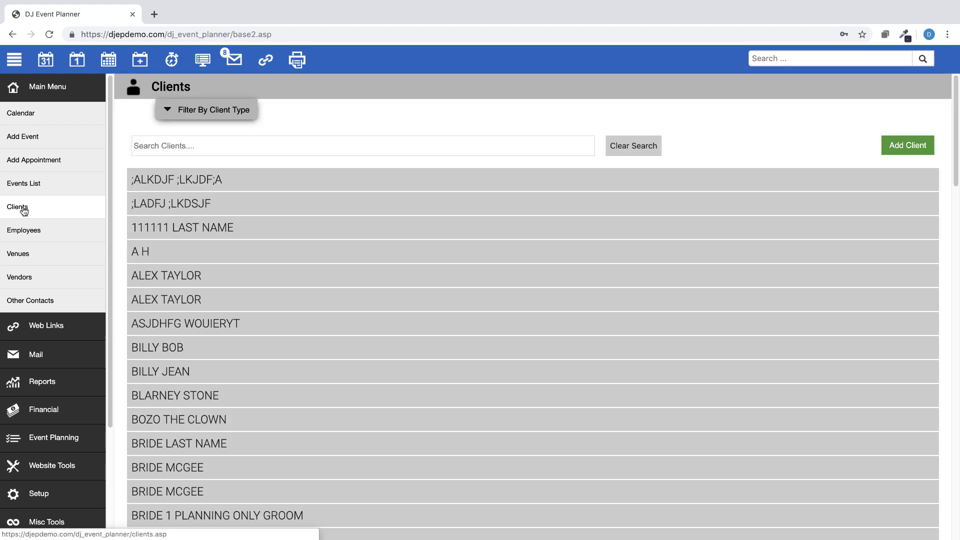
pyautogui.click(165, 145)
pyautogui.write('e')
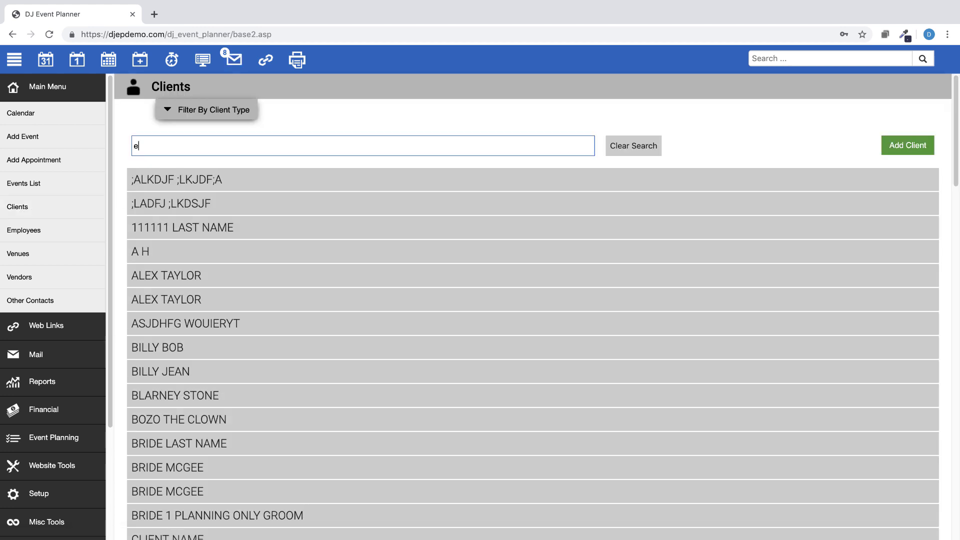
pyautogui.write('lena')
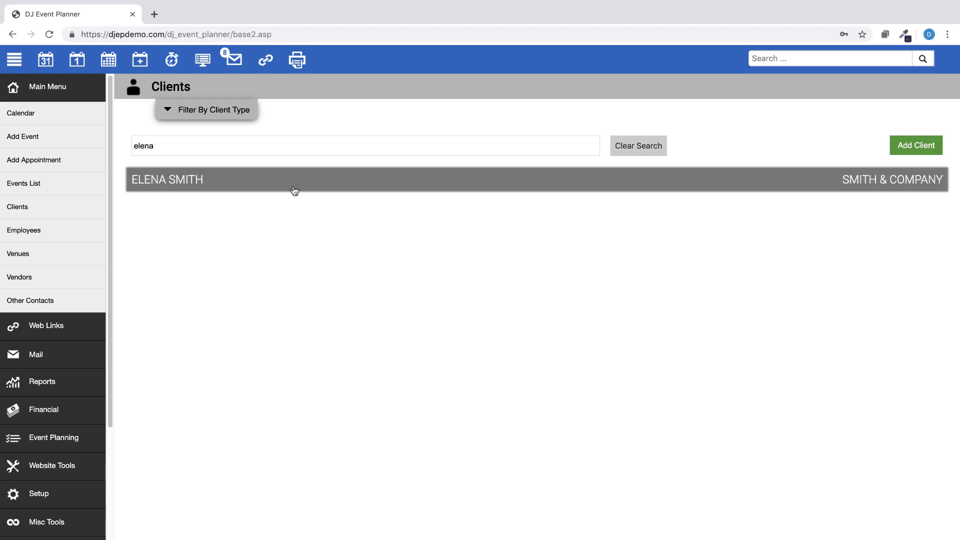
pyautogui.click(294, 190)
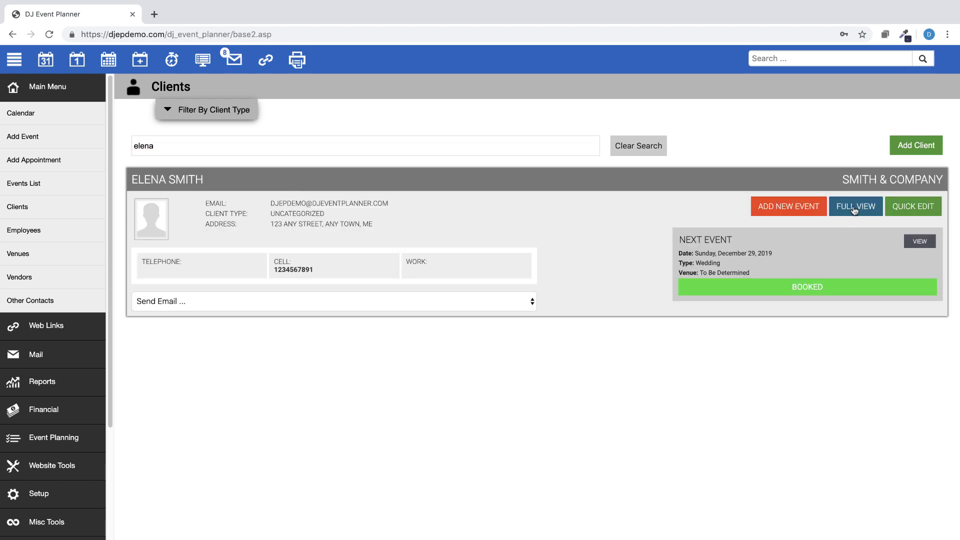
pyautogui.click(853, 207)
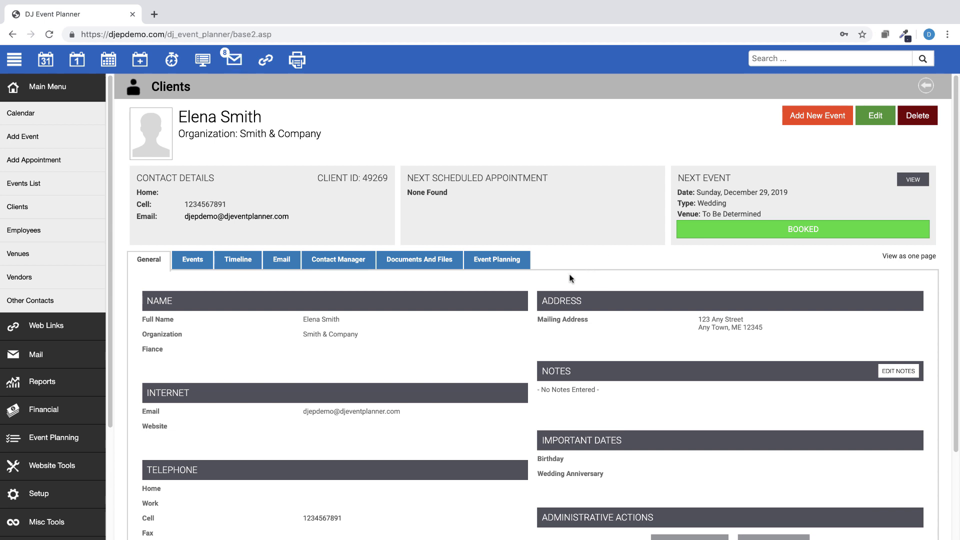
pyautogui.click(416, 260)
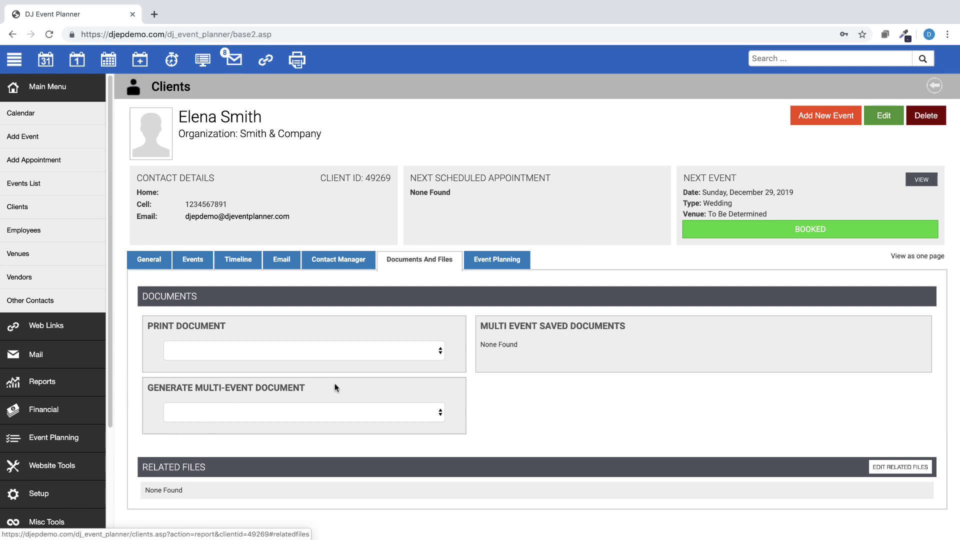
pyautogui.click(440, 413)
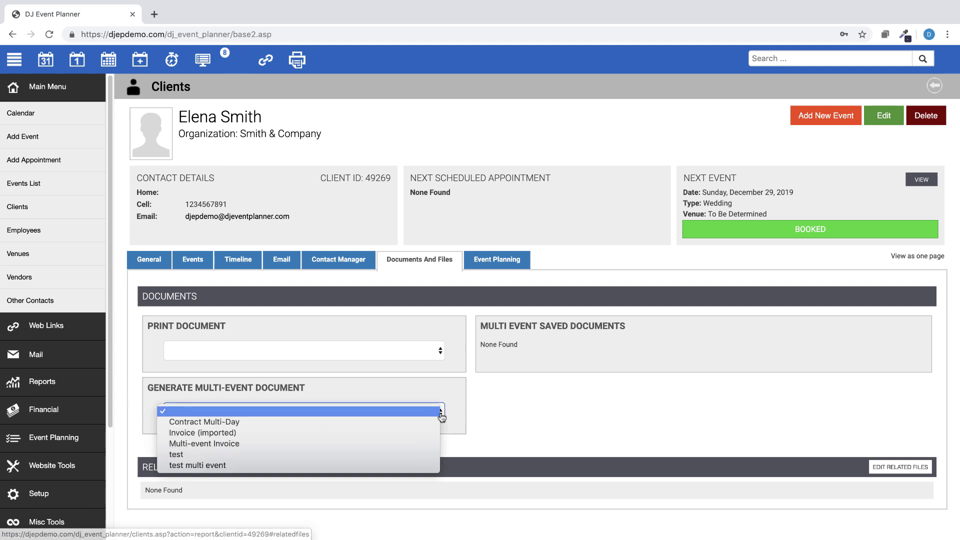
# Step: Generate a Multi-event Invoice covering the 2/10/2050, 12/30/2019 and 12/29/2019 events
pyautogui.click(220, 447)
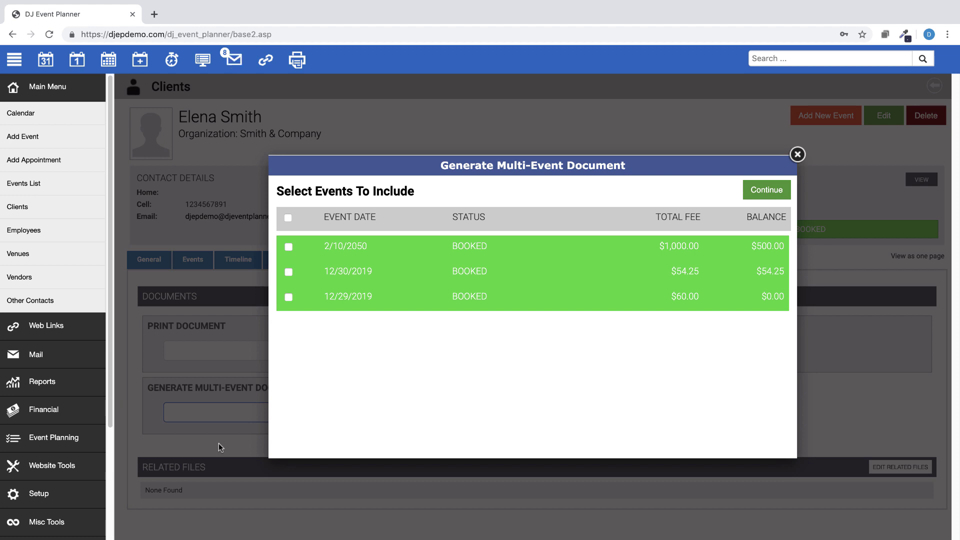
pyautogui.click(288, 247)
pyautogui.click(288, 272)
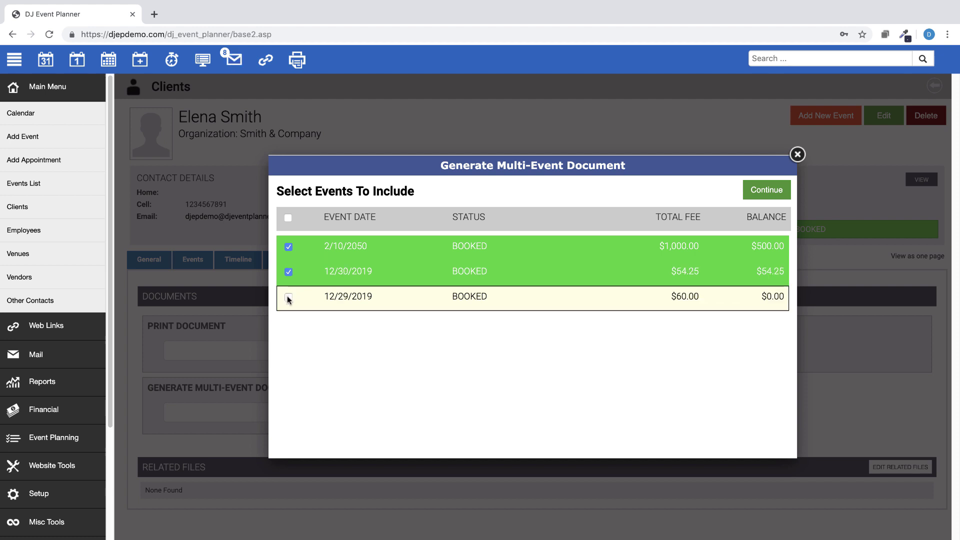
pyautogui.click(289, 297)
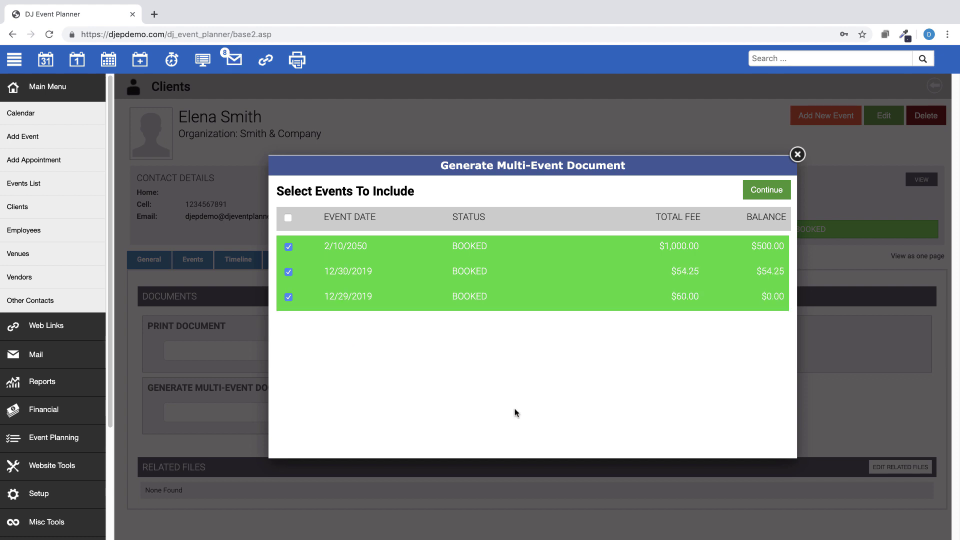
pyautogui.click(773, 193)
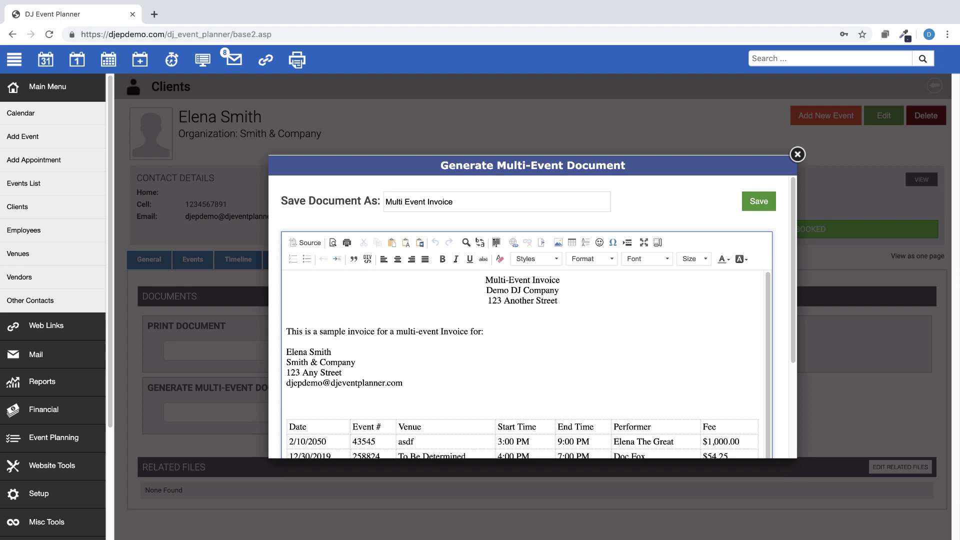
pyautogui.moveTo(791, 293); pyautogui.dragTo(793, 317)
pyautogui.moveTo(767, 263); pyautogui.dragTo(766, 402)
pyautogui.scroll(-4, 767, 402)
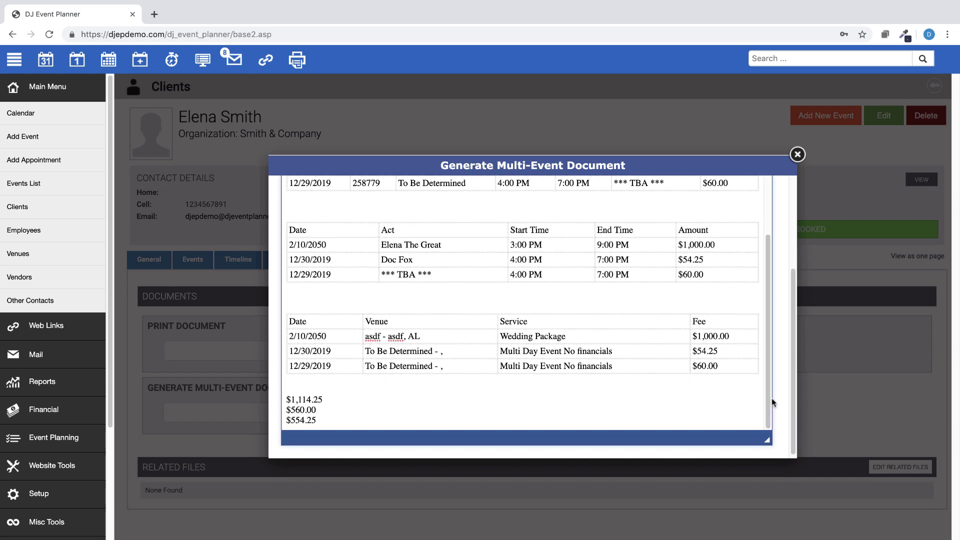
pyautogui.scroll(3, 772, 397)
pyautogui.scroll(1, 771, 398)
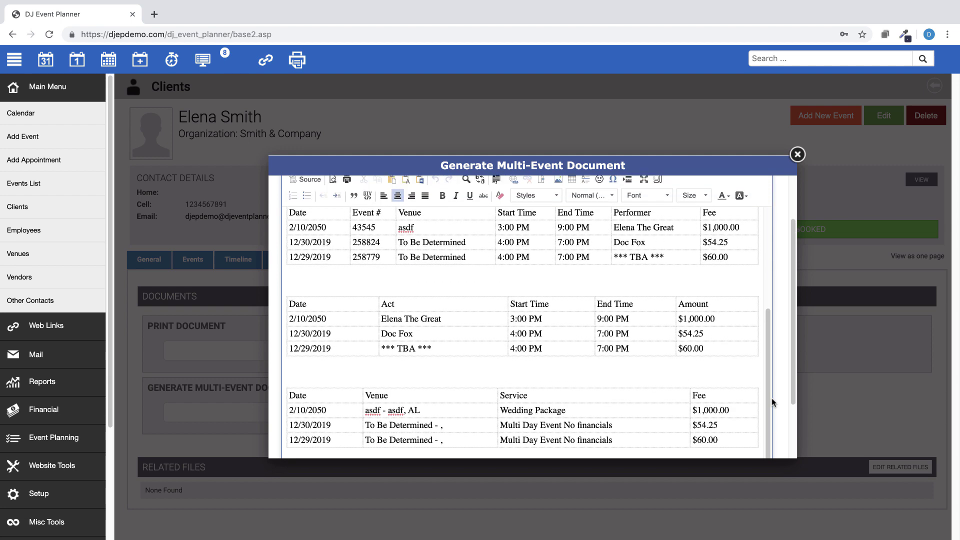
pyautogui.scroll(1, 772, 398)
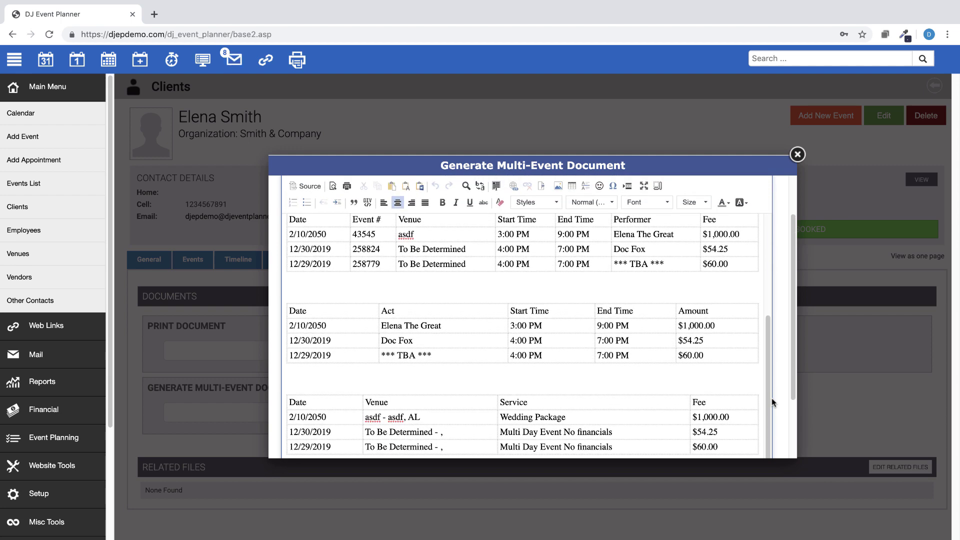
pyautogui.scroll(-1, 768, 391)
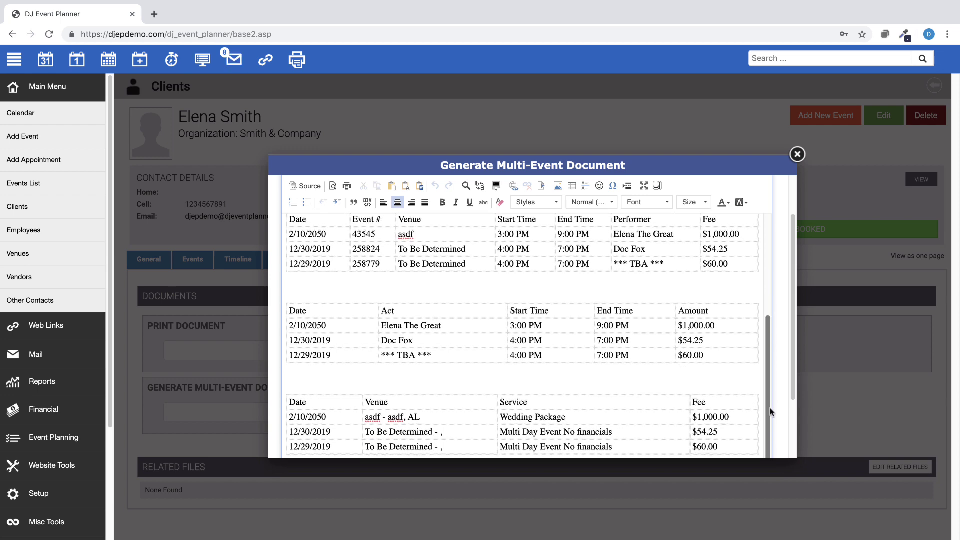
pyautogui.moveTo(792, 380); pyautogui.dragTo(796, 331)
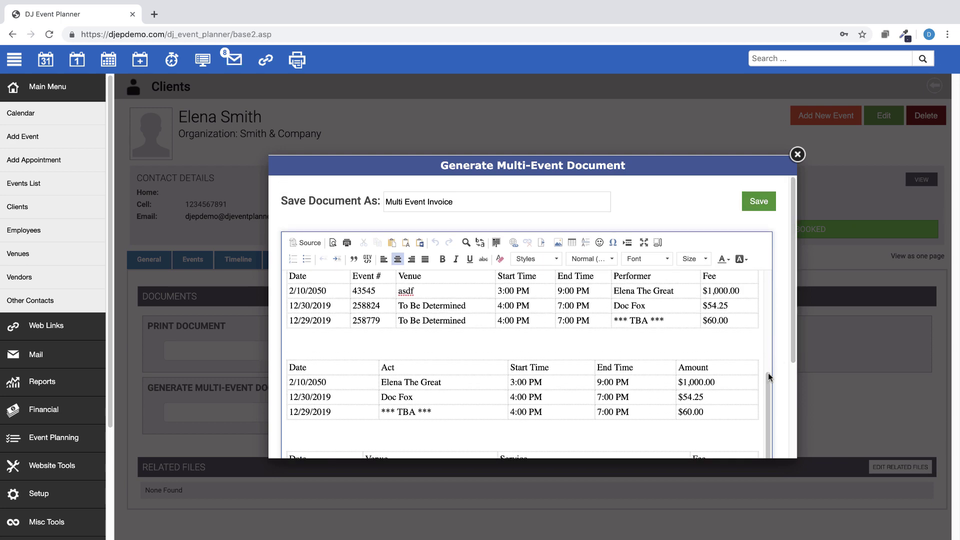
pyautogui.moveTo(768, 393); pyautogui.dragTo(770, 280)
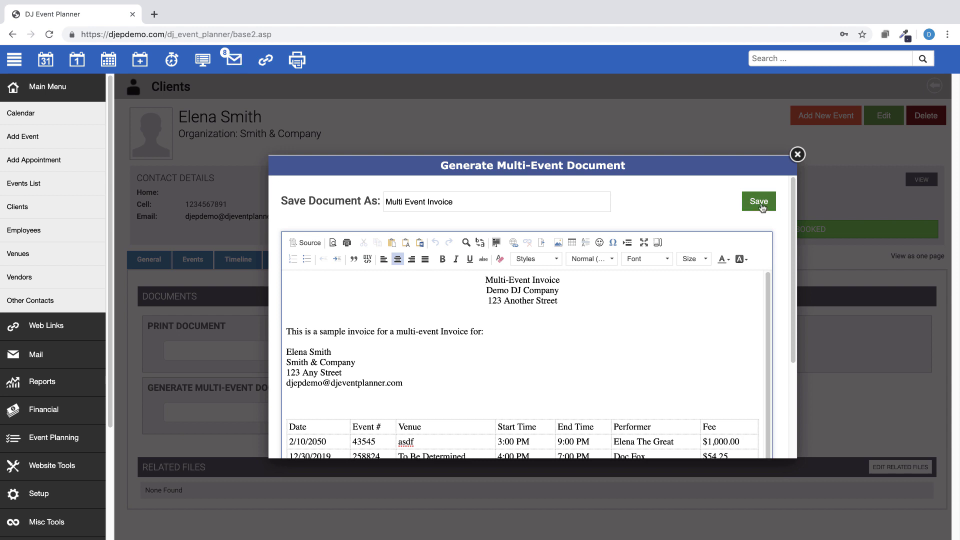
# Step: Save the generated invoice, confirm it under Documents And Files, and list the Email tab's templates
pyautogui.click(759, 203)
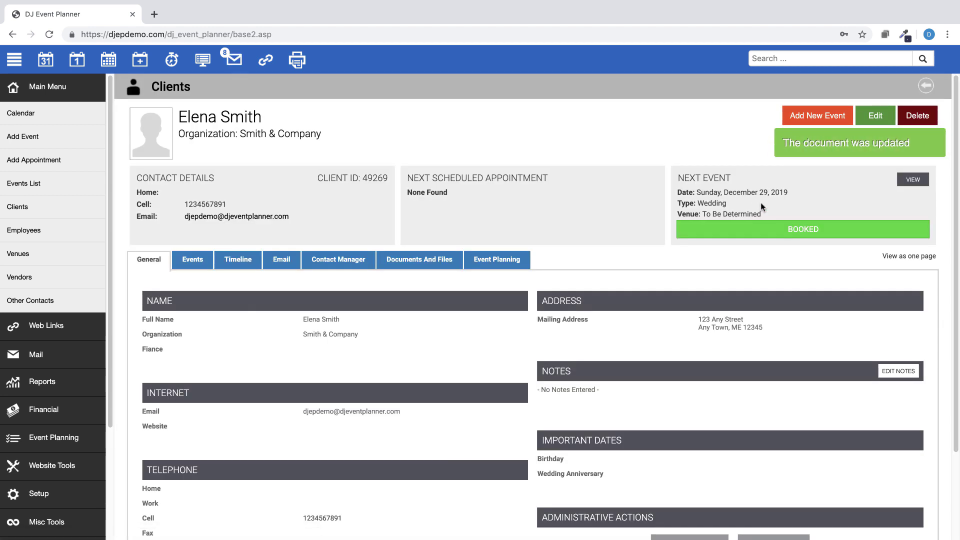
pyautogui.click(408, 261)
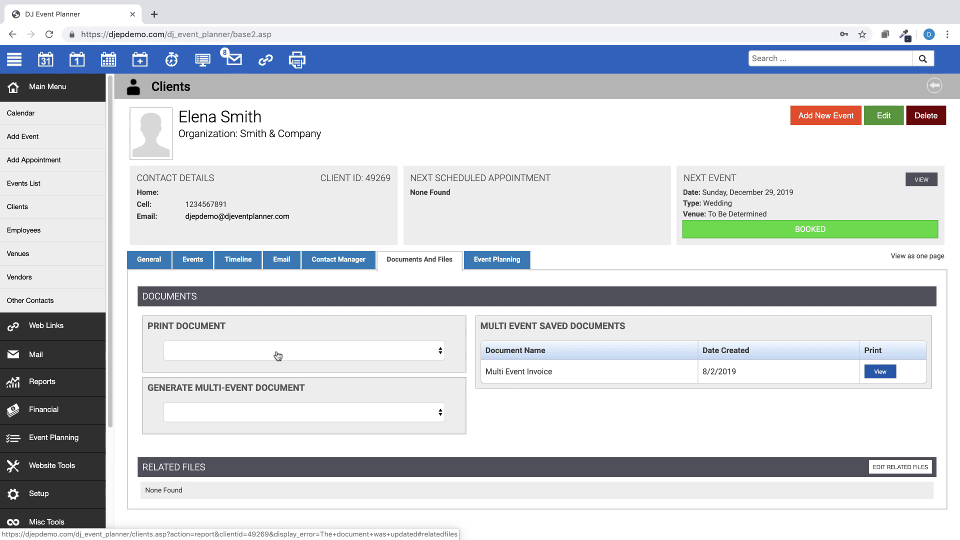
pyautogui.click(279, 263)
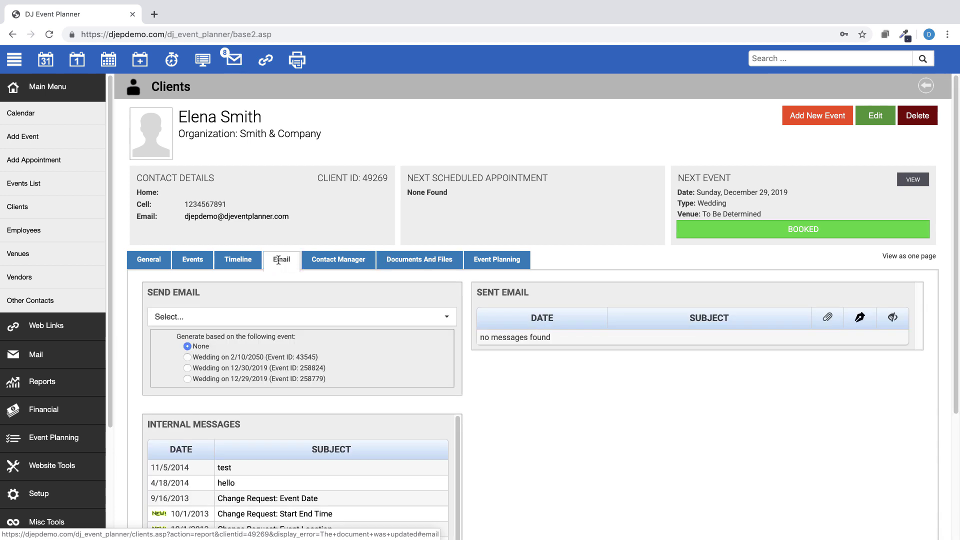
pyautogui.click(447, 318)
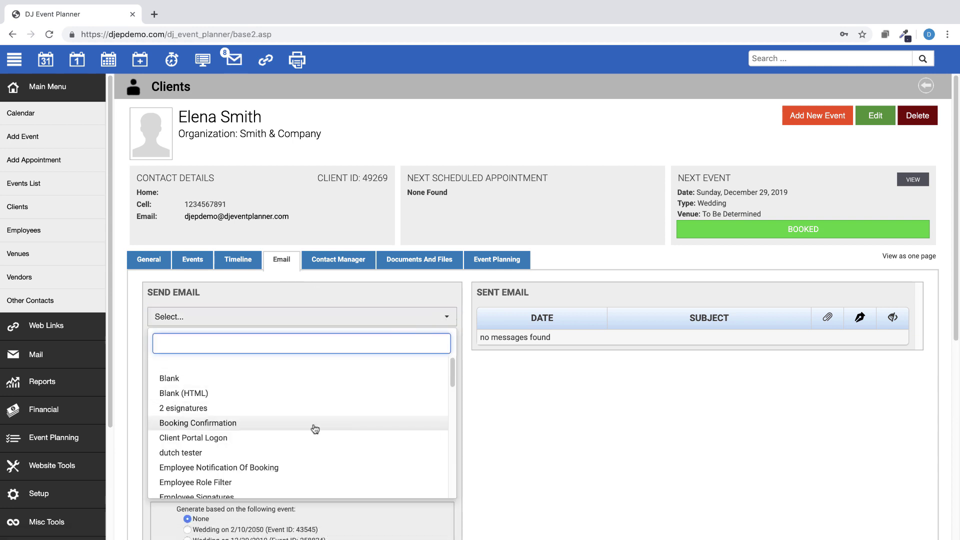
pyautogui.scroll(-3, 314, 429)
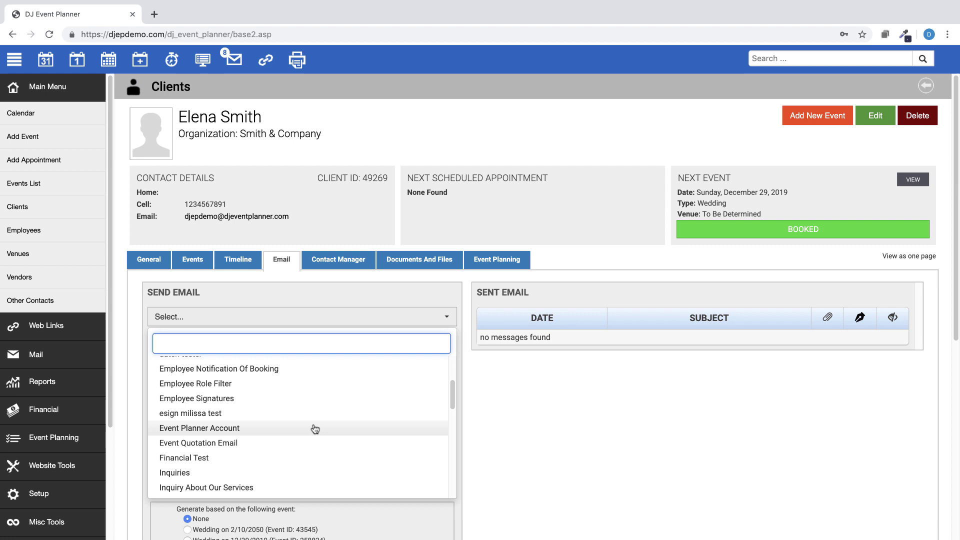
pyautogui.scroll(-10, 314, 429)
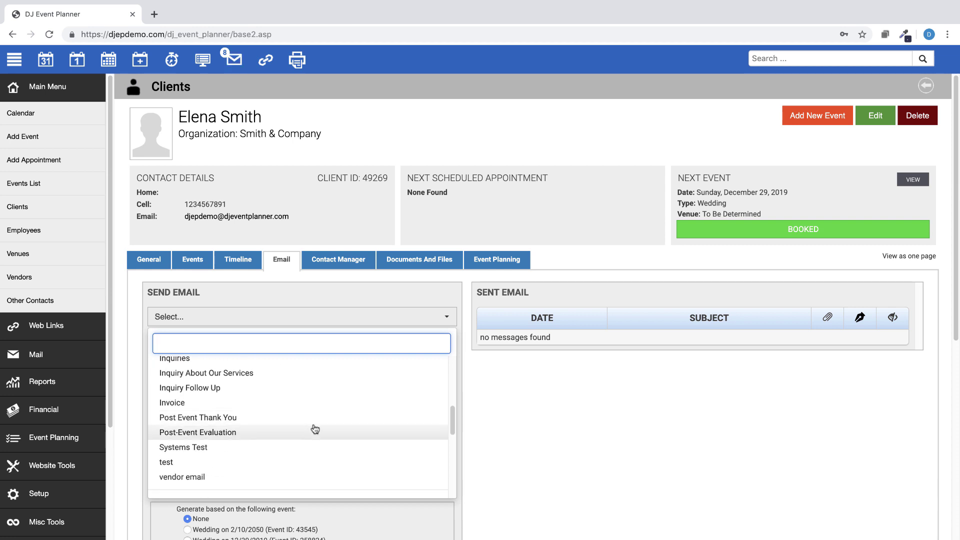
# Step: Start an email from the Multi Event Invoice template and attach the saved Multi Event Invoice document
pyautogui.click(237, 380)
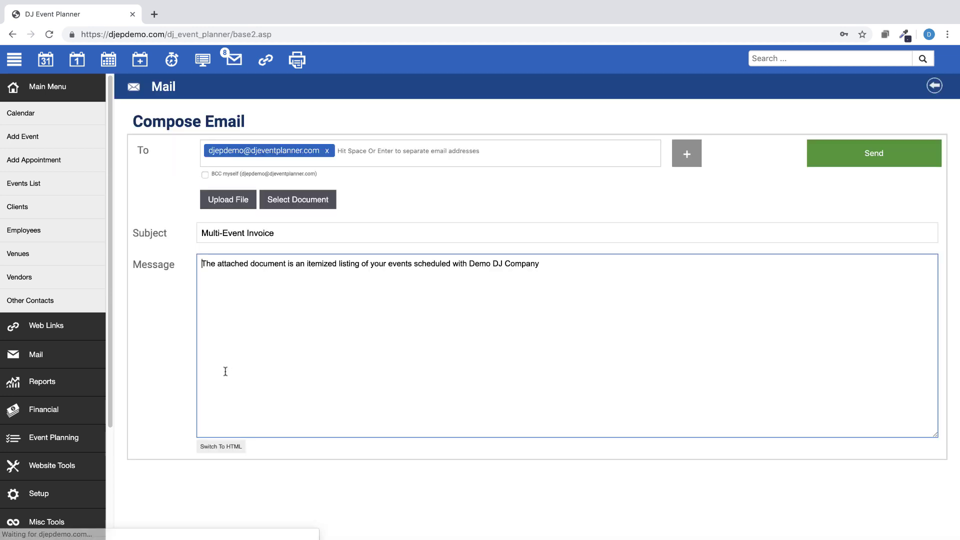
pyautogui.click(299, 202)
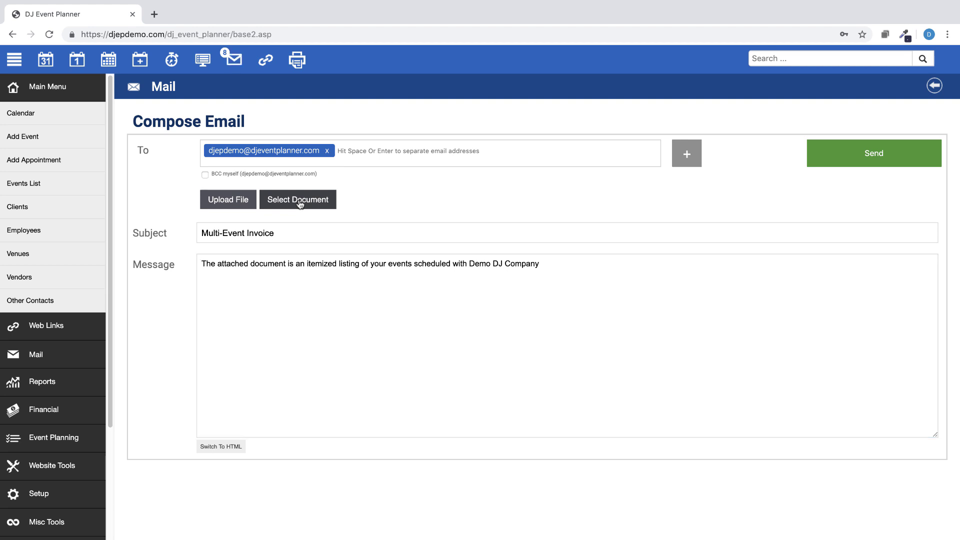
pyautogui.click(296, 225)
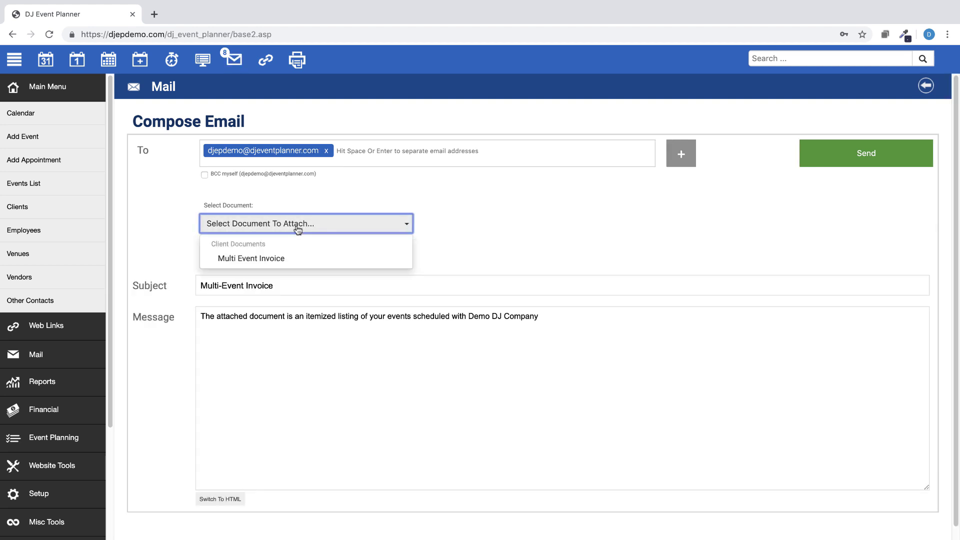
pyautogui.click(263, 259)
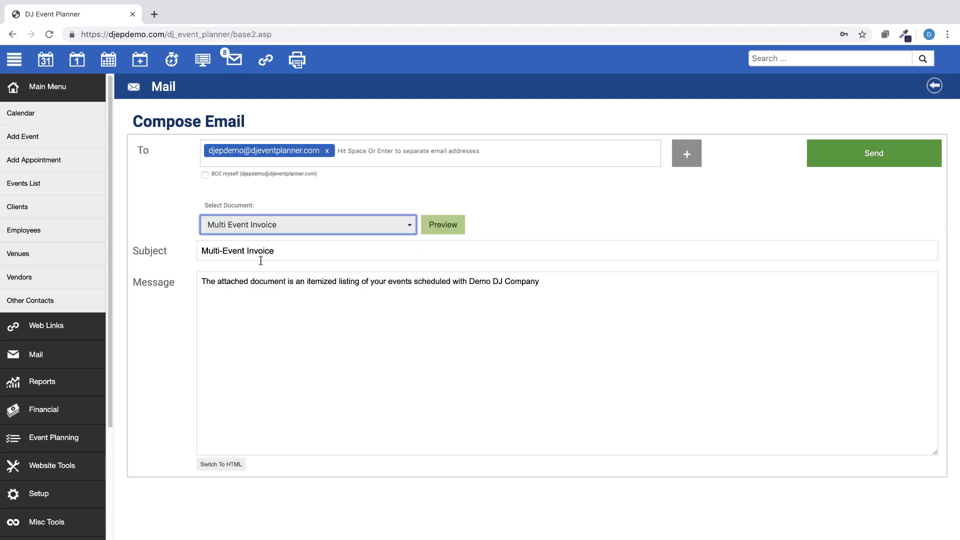